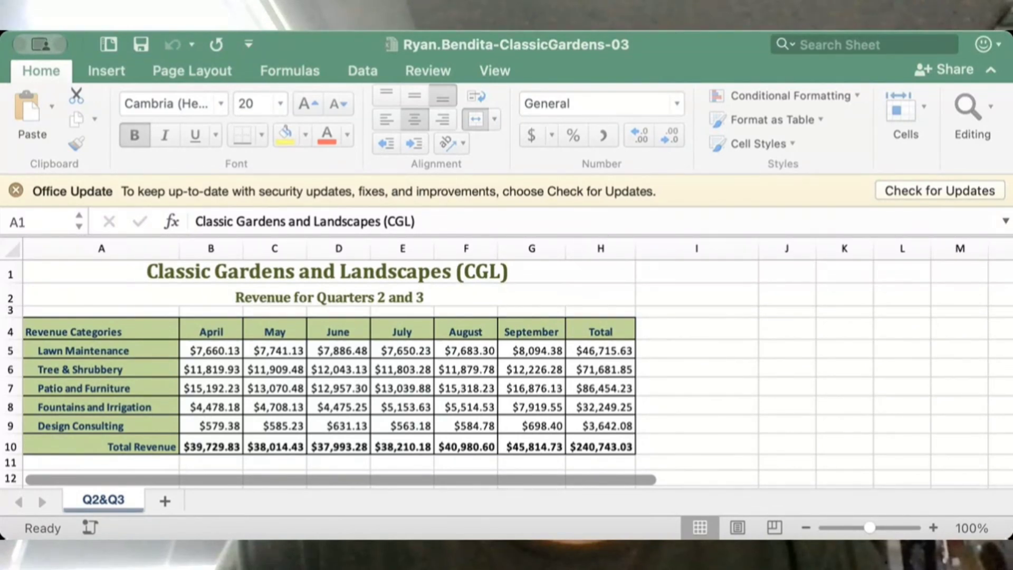
Save a copy of the workbook to the Desktop with "In progress" added to the file name, replacing the existing file
{"action": "key", "text": "super+Tab"}
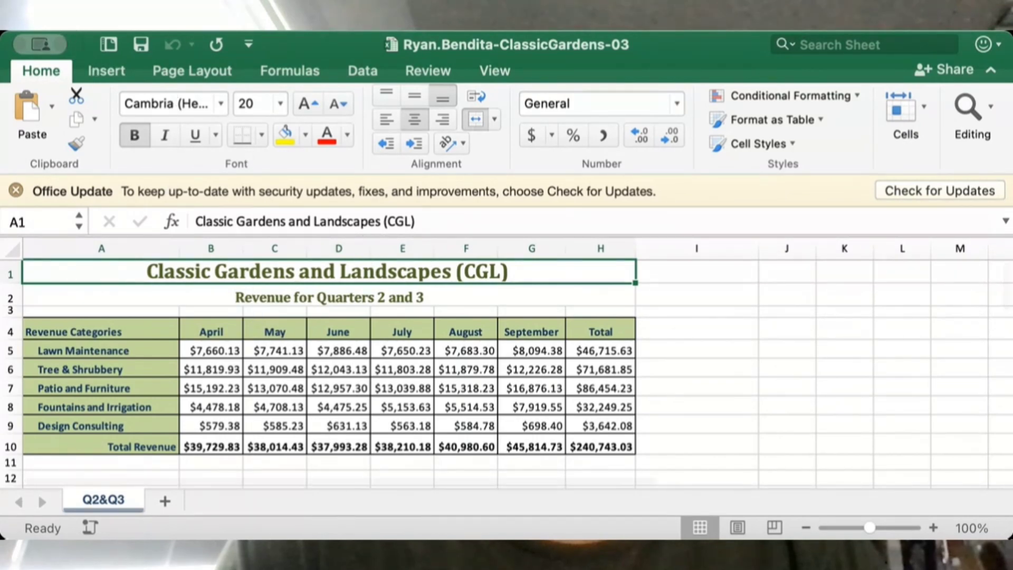
{"action": "key", "text": "ctrl+super+f"}
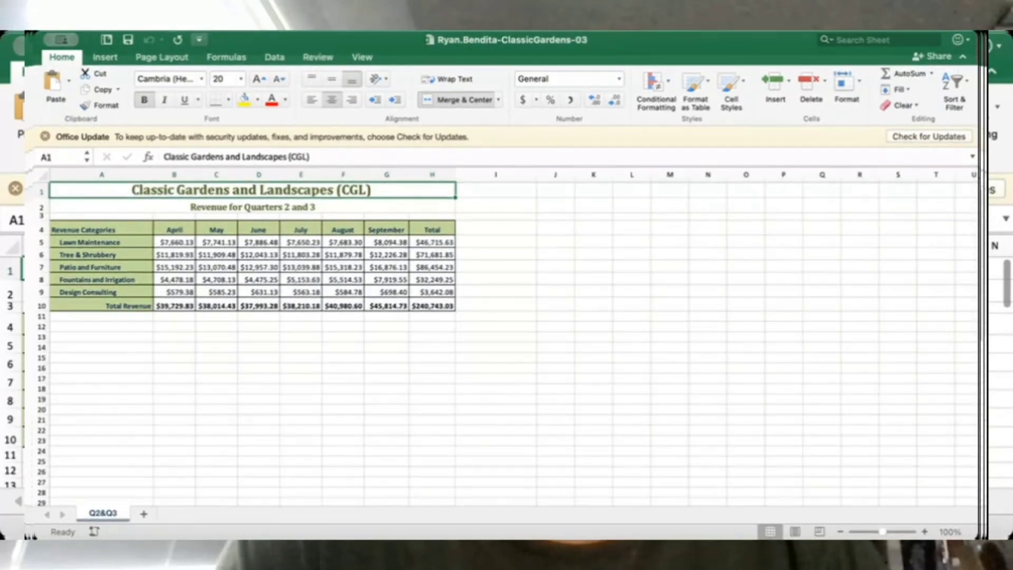
{"action": "key", "text": "super+s"}
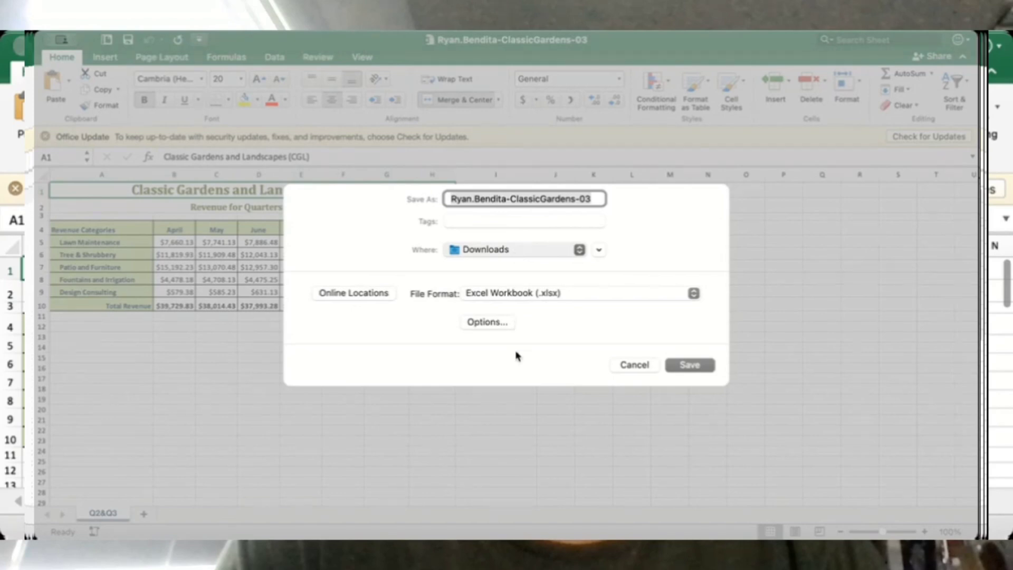
{"action": "key", "text": "super+d"}
{"action": "left_click", "coordinate": [596, 198]}
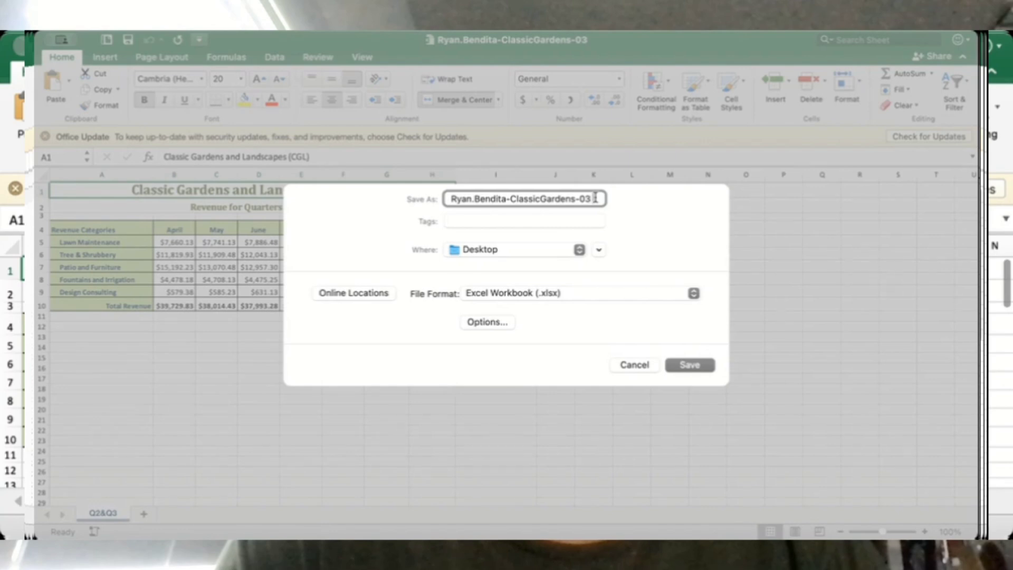
{"action": "type", "text": "In prog"}
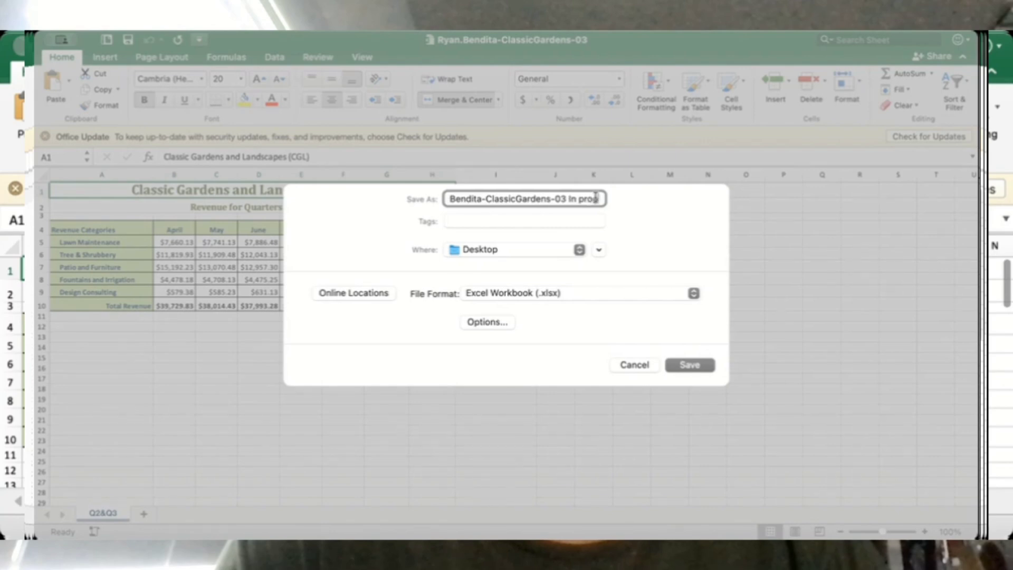
{"action": "type", "text": "ress"}
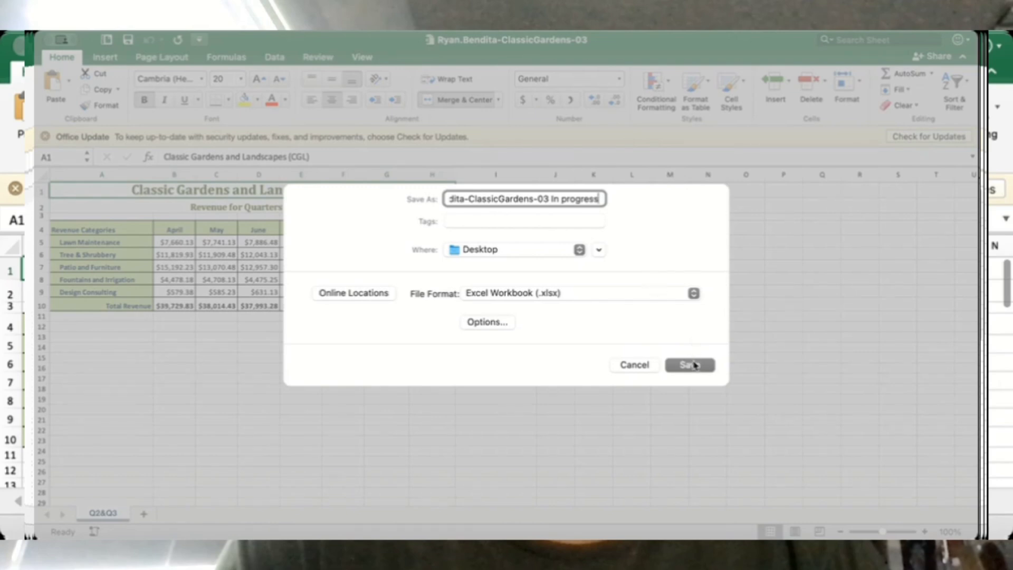
{"action": "left_click", "coordinate": [694, 365]}
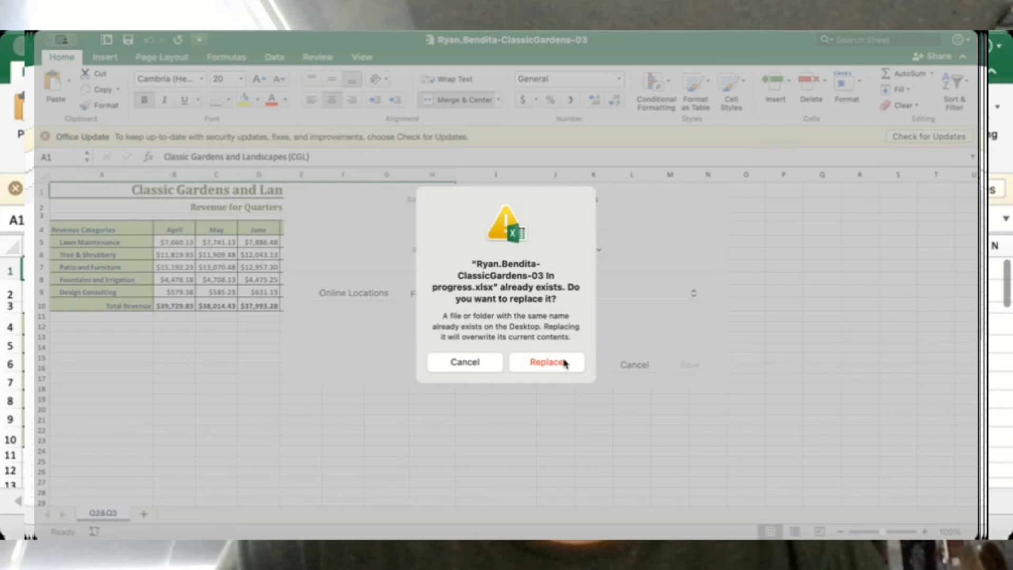
{"action": "left_click", "coordinate": [565, 363]}
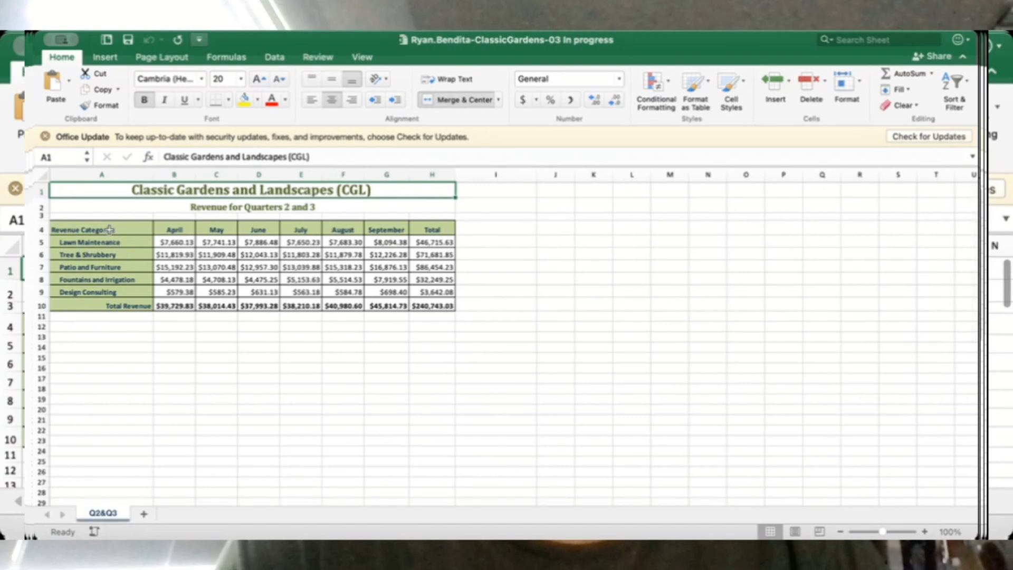
Insert a Clustered Column chart from the revenue categories and monthly figures in A4:G9, excluding the totals
{"action": "left_click_drag", "start_coordinate": [109, 229], "coordinate": [385, 289]}
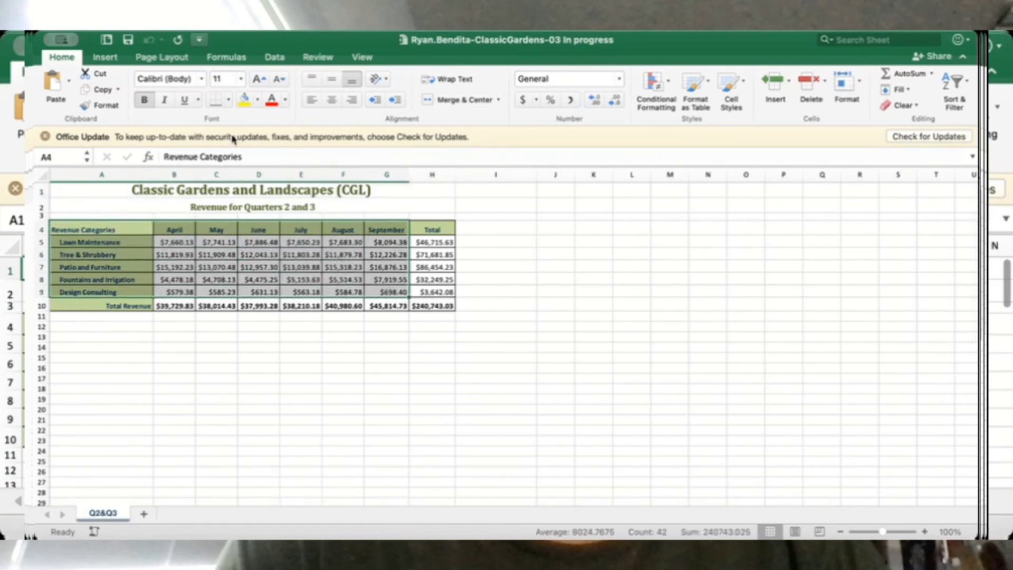
{"action": "left_click", "coordinate": [100, 60]}
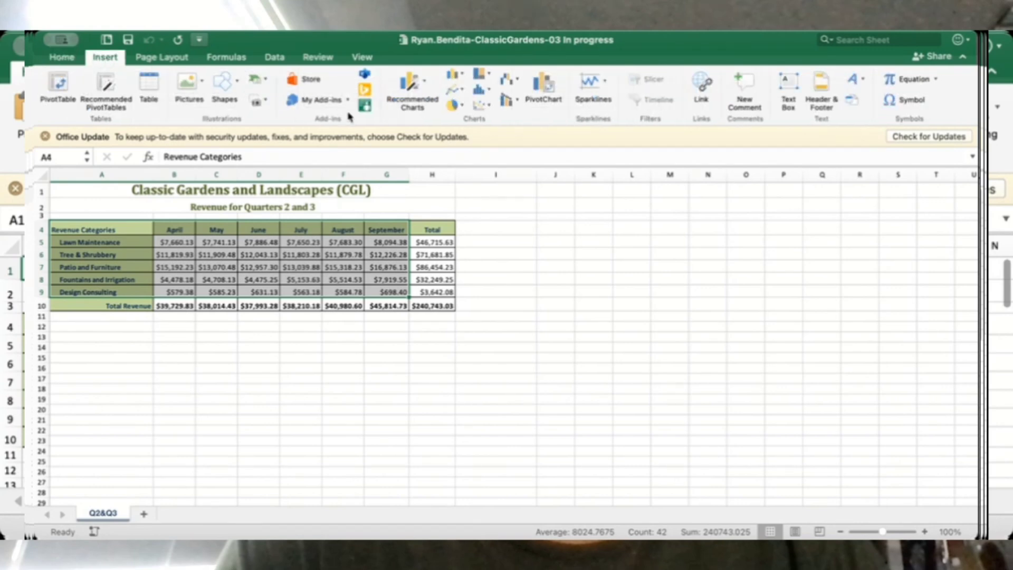
{"action": "left_click", "coordinate": [425, 84]}
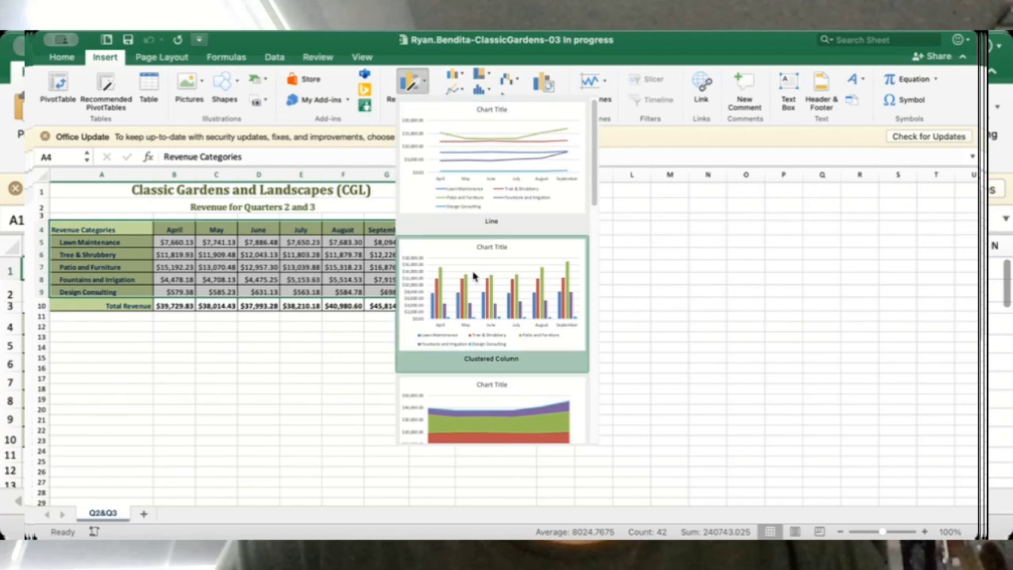
{"action": "scroll", "coordinate": [490, 338], "scroll_direction": "down", "scroll_amount": 5}
{"action": "scroll", "coordinate": [489, 339], "scroll_direction": "up", "scroll_amount": 1}
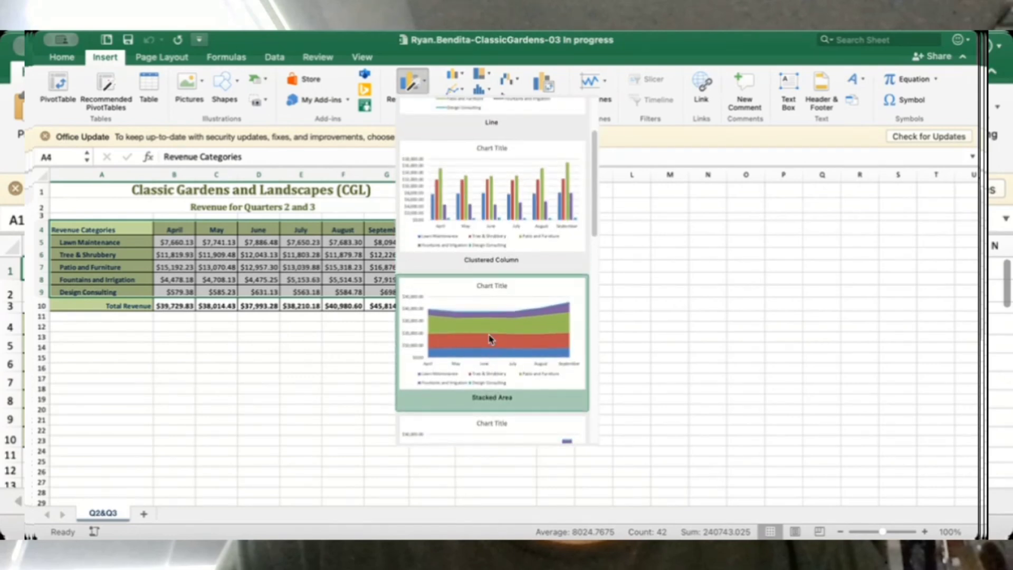
{"action": "left_click", "coordinate": [489, 211]}
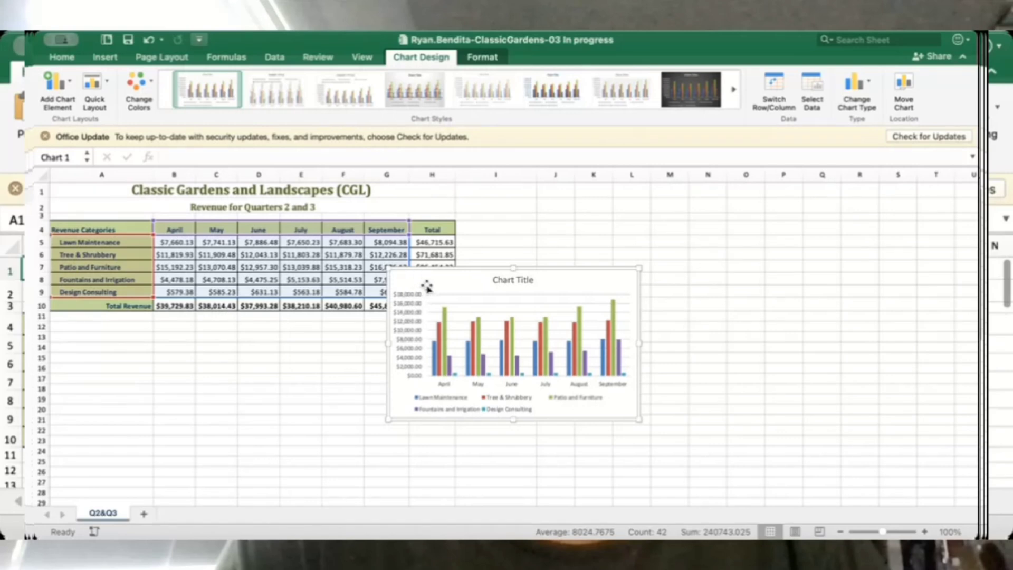
Move the chart below the table to start at row 13 and enlarge it to span columns A to H down to row 30
{"action": "mouse_move", "coordinate": [425, 286]}
{"action": "left_mouse_down"}
{"action": "mouse_move", "coordinate": [238, 344]}
{"action": "mouse_move", "coordinate": [239, 368]}
{"action": "mouse_move", "coordinate": [104, 336]}
{"action": "mouse_move", "coordinate": [92, 342]}
{"action": "left_mouse_up"}
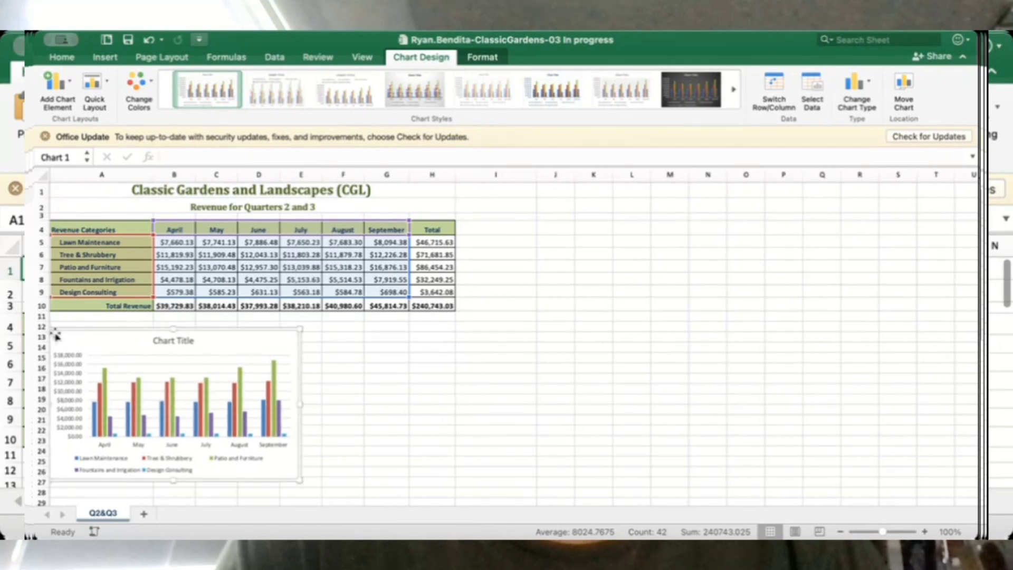
{"action": "scroll", "coordinate": [569, 426], "scroll_direction": "down", "scroll_amount": 3}
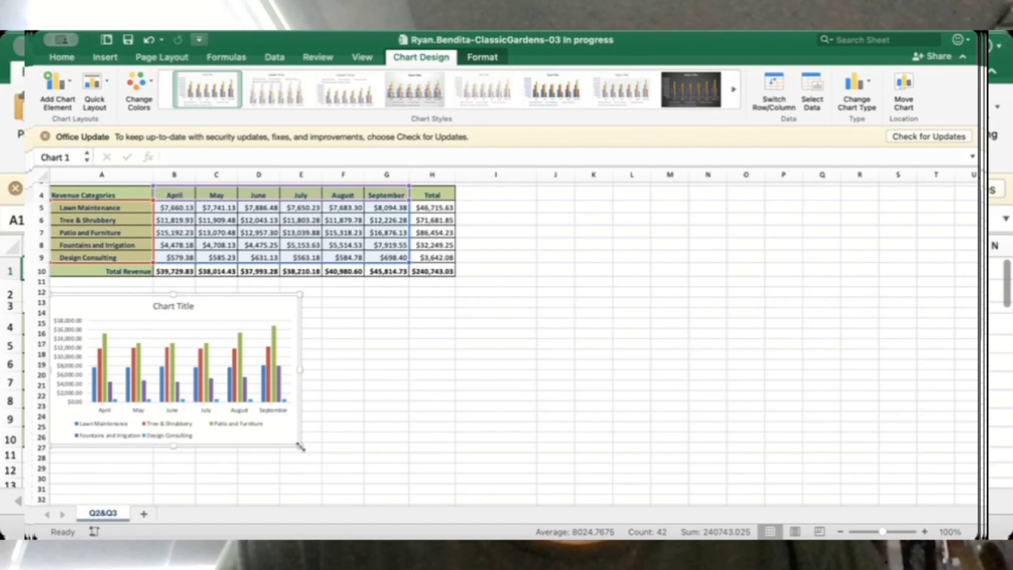
{"action": "left_click_drag", "start_coordinate": [300, 447], "coordinate": [453, 483]}
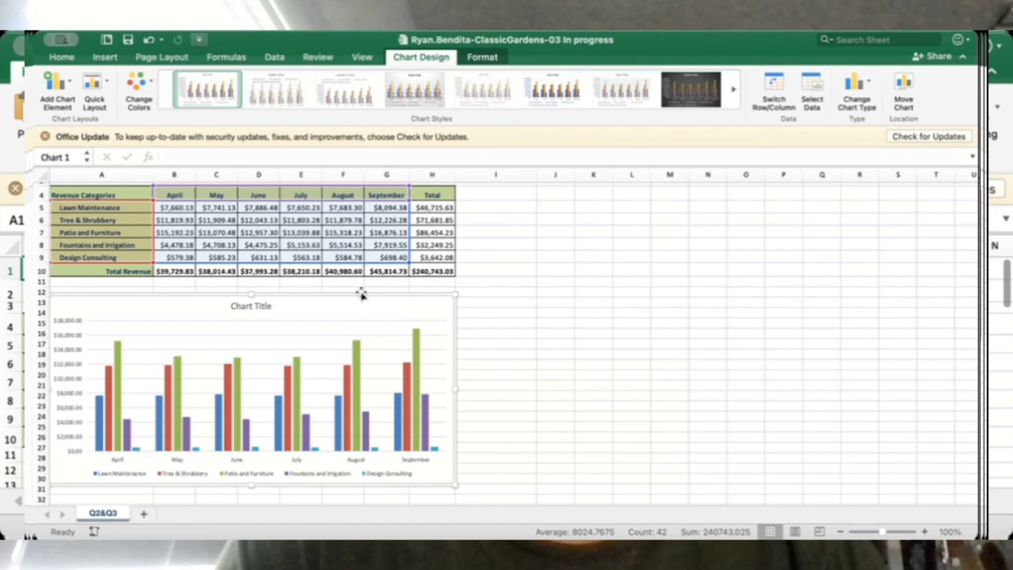
Replace the chart title with two lines: "CGL Major Sales Revenue" and "Second and Third Quarters"
{"action": "left_click", "coordinate": [262, 307]}
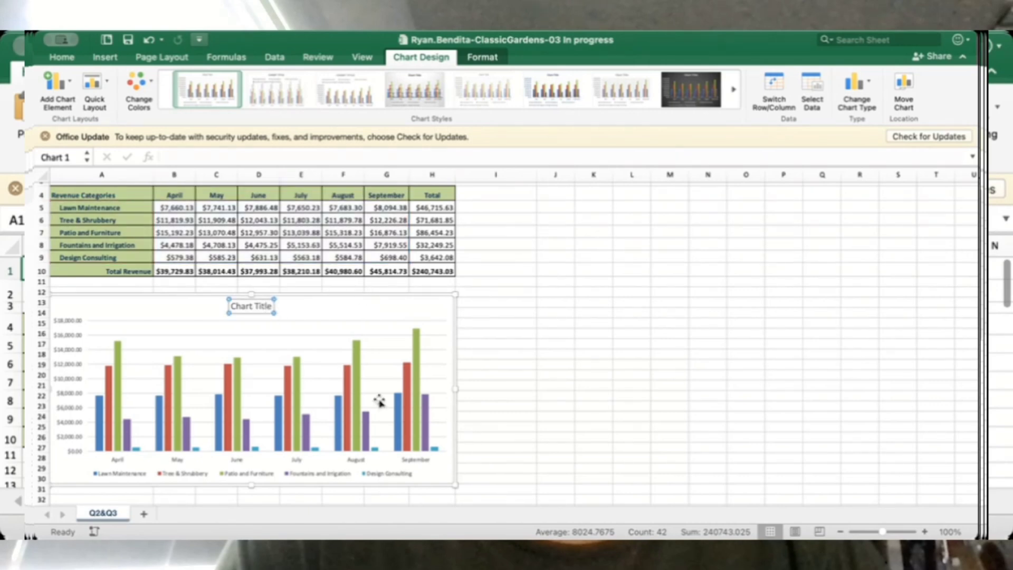
{"action": "key", "text": "BackSpace"}
{"action": "key", "text": "BackSpace"}
{"action": "key", "text": "BackSpace"}
{"action": "key", "text": "BackSpace"}
{"action": "key", "text": "BackSpace"}
{"action": "key", "text": "BackSpace"}
{"action": "key", "text": "BackSpace"}
{"action": "key", "text": "BackSpace"}
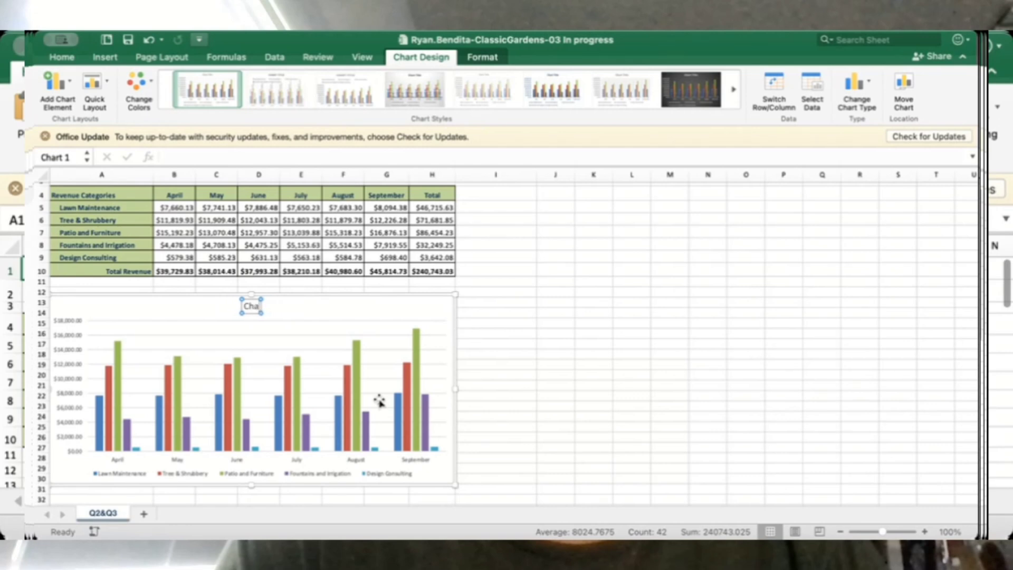
{"action": "key", "text": "BackSpace"}
{"action": "key", "text": "BackSpace"}
{"action": "key", "text": "BackSpace"}
{"action": "type", "text": "CGL Major Sa"}
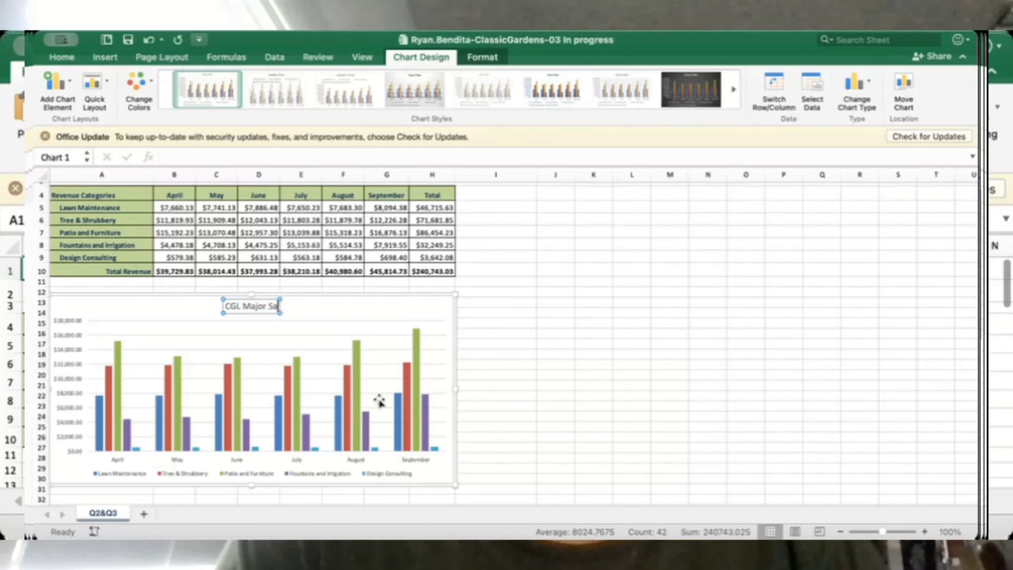
{"action": "type", "text": "les Revenue"}
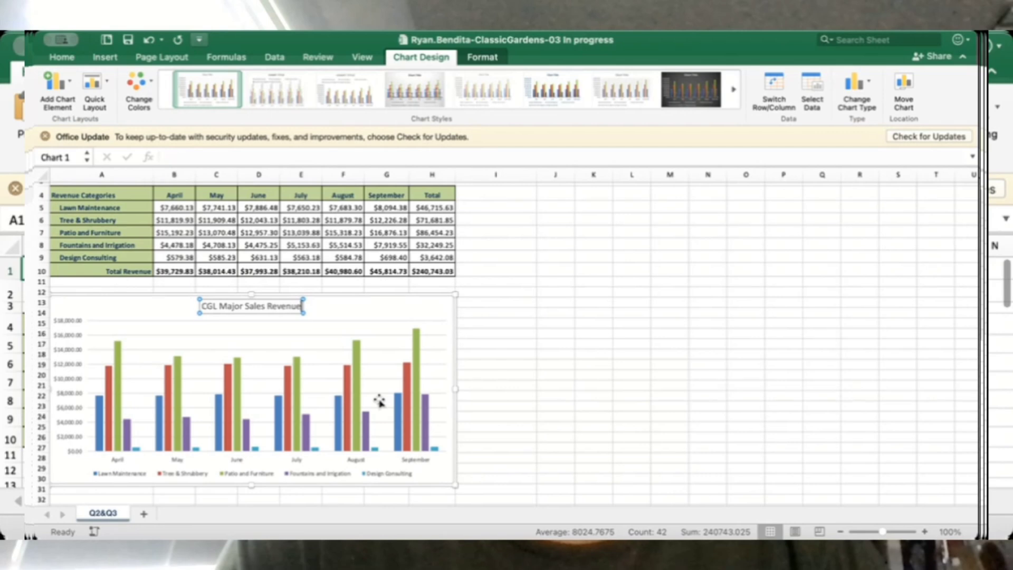
{"action": "key", "text": "Return"}
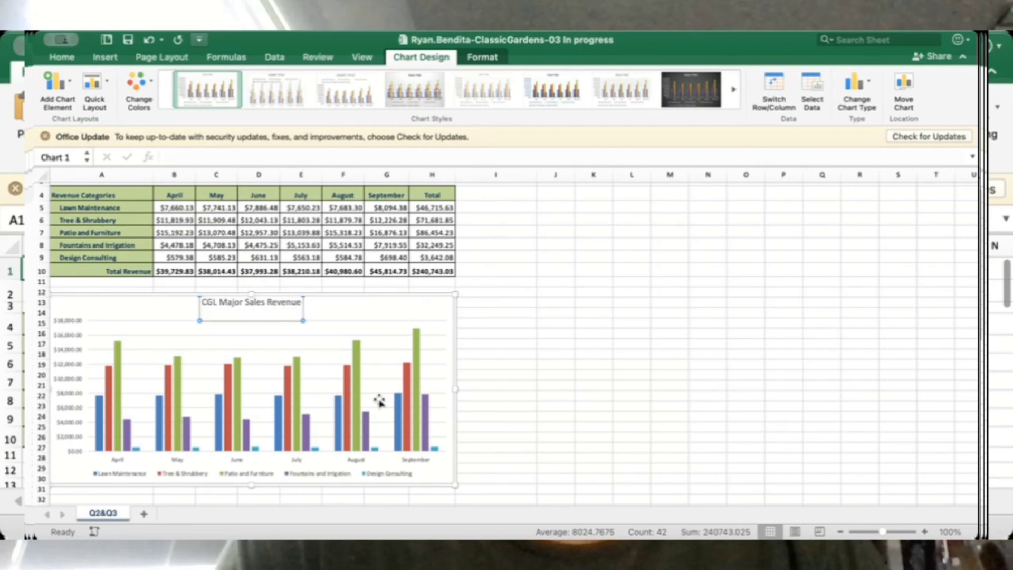
{"action": "type", "text": "Second and Third Quarters"}
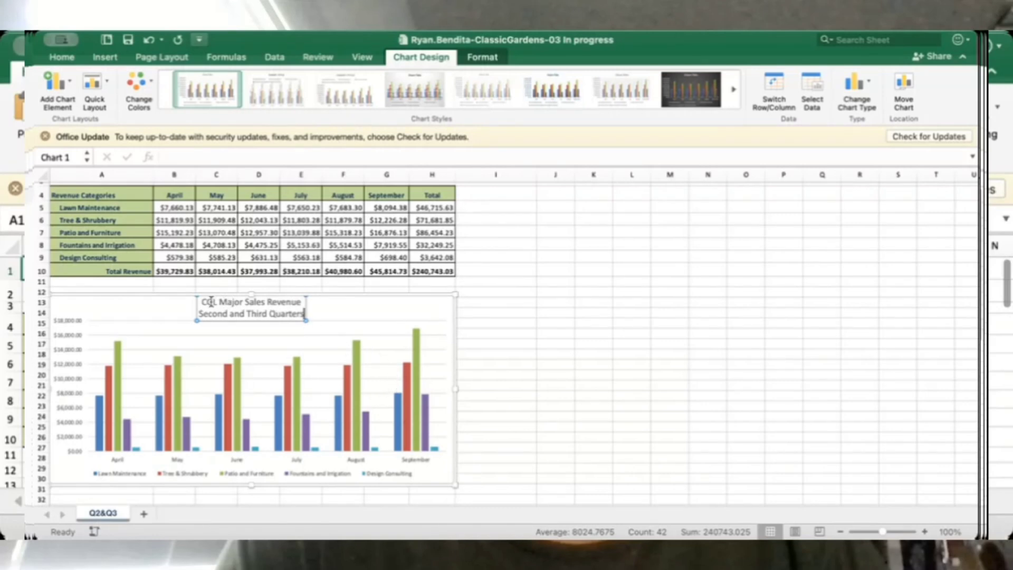
{"action": "left_click", "coordinate": [361, 312]}
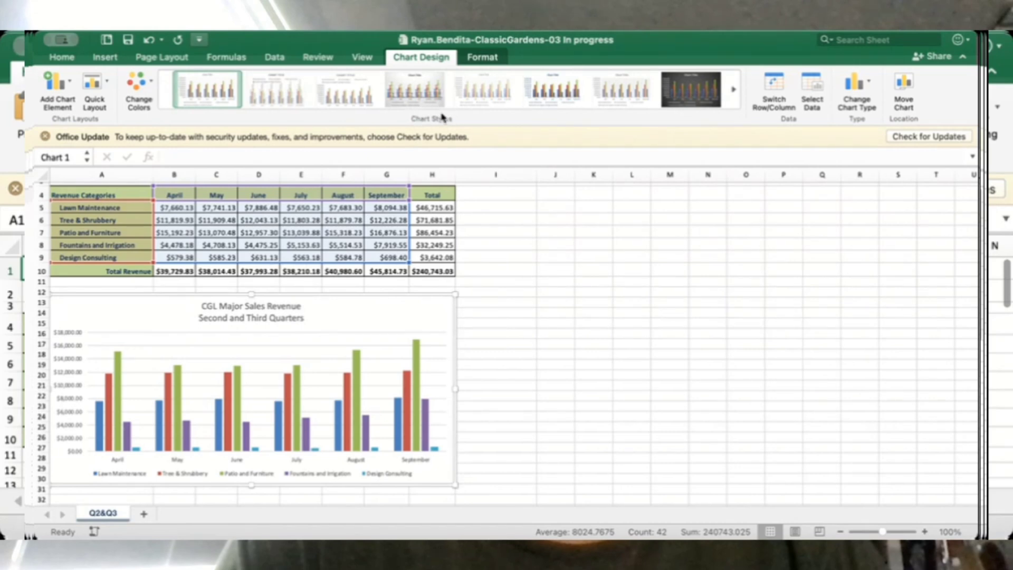
Apply the last chart style in the full style gallery, with shaded columns and a bold title
{"action": "left_click", "coordinate": [734, 92]}
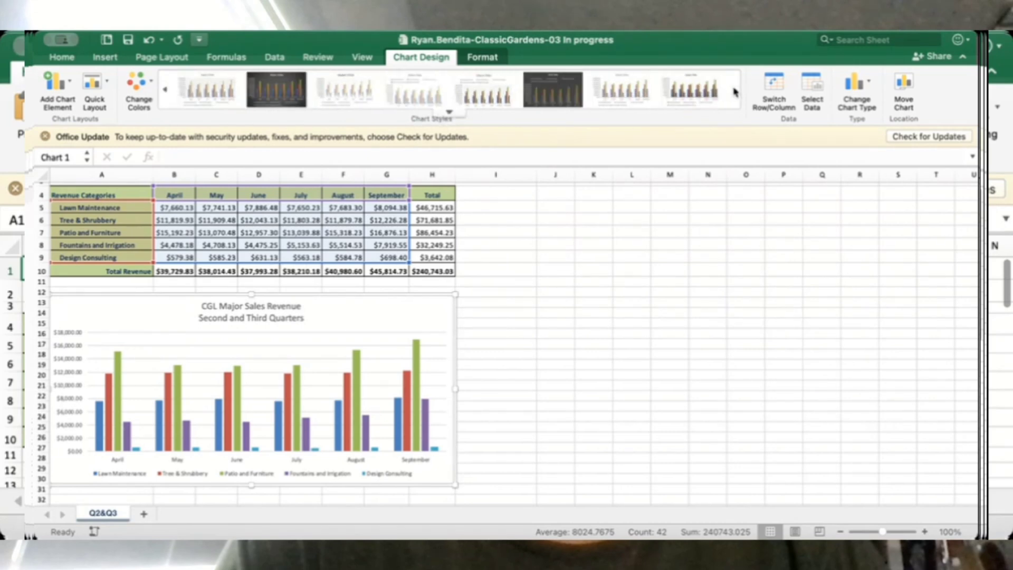
{"action": "left_click", "coordinate": [449, 113]}
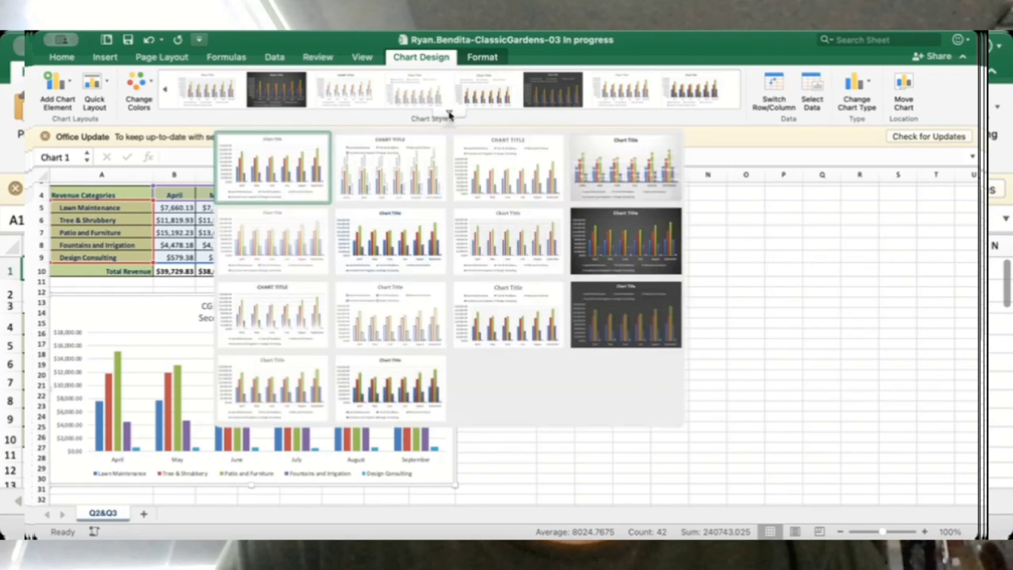
{"action": "left_click", "coordinate": [369, 392]}
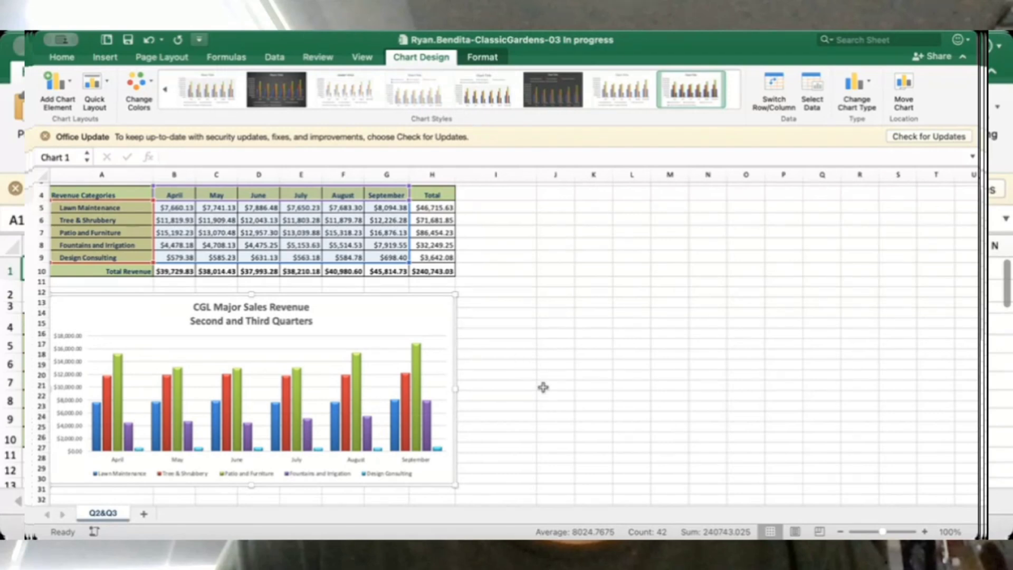
Set the chart title's font size to 20 and deselect the title
{"action": "scroll", "coordinate": [545, 404], "scroll_direction": "down", "scroll_amount": 2}
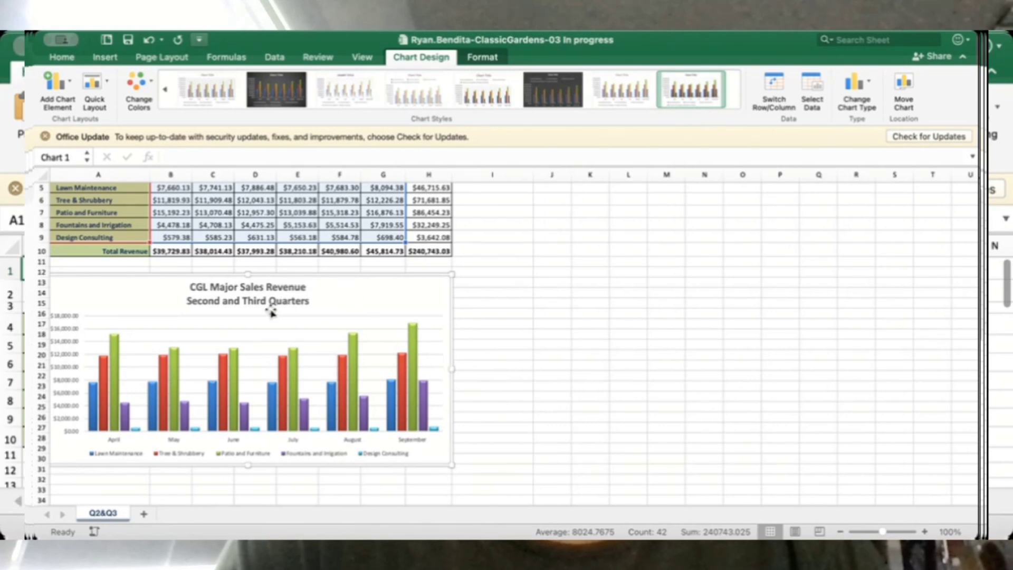
{"action": "left_click", "coordinate": [251, 294]}
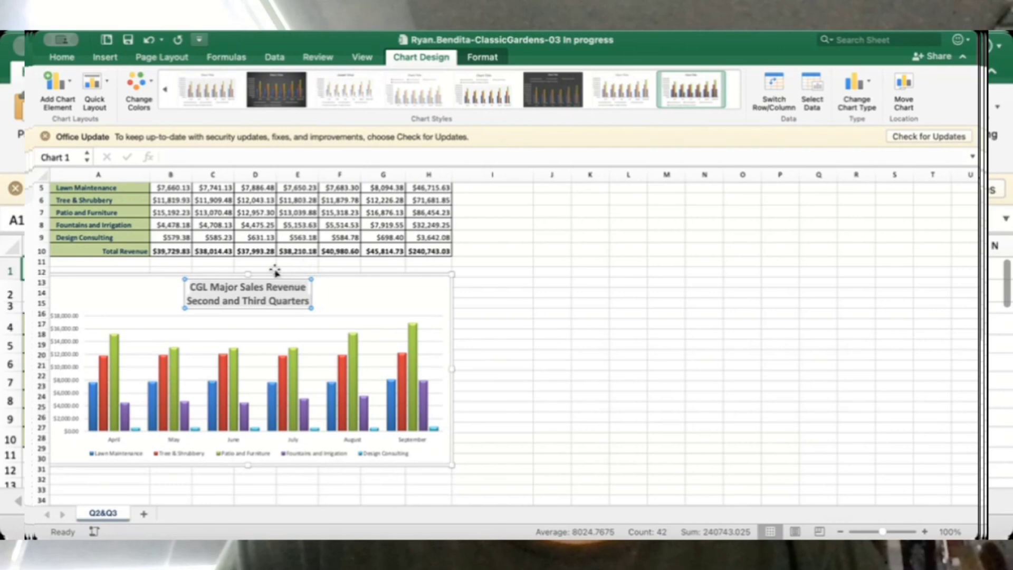
{"action": "left_click", "coordinate": [69, 58]}
{"action": "left_click", "coordinate": [241, 79]}
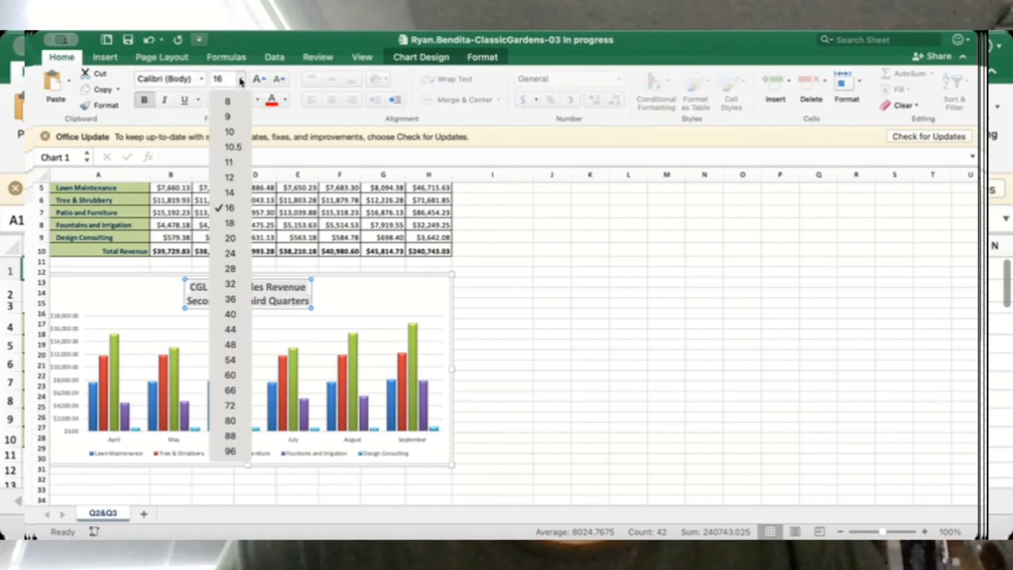
{"action": "left_click", "coordinate": [238, 238]}
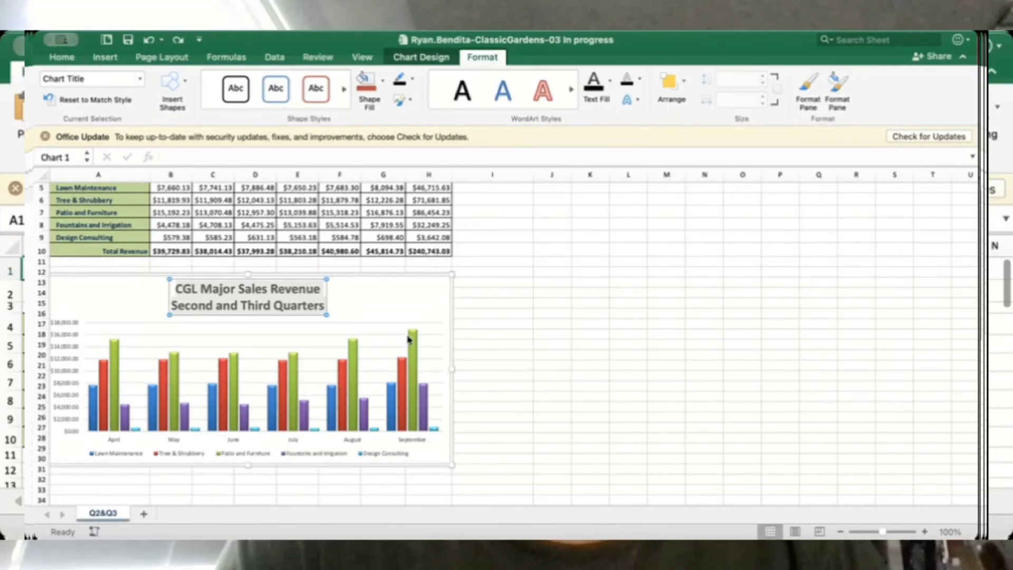
{"action": "left_click", "coordinate": [512, 374]}
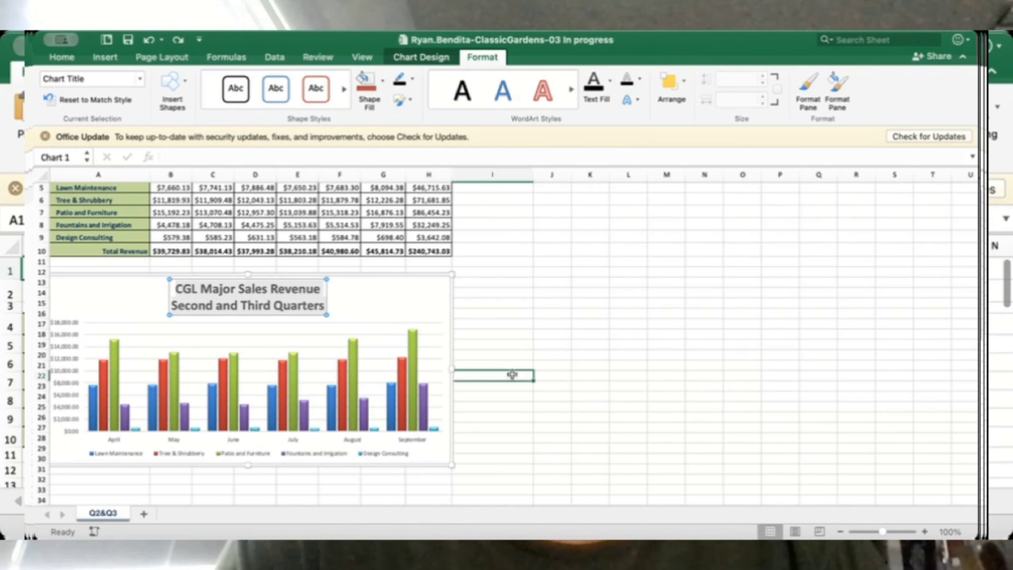
Set the outline weight of the whole chart area to 1 pt
{"action": "left_click", "coordinate": [417, 306]}
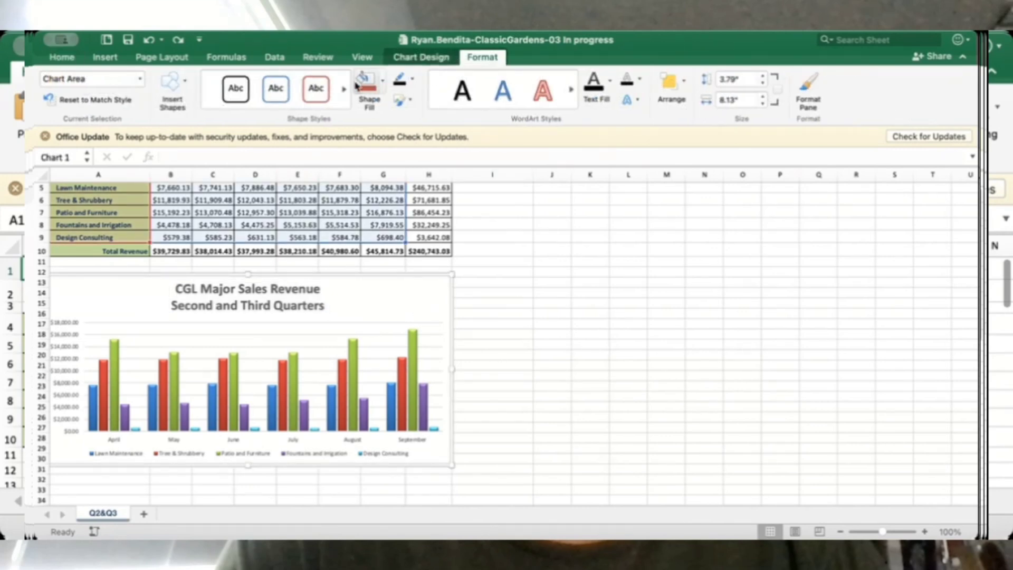
{"action": "left_click", "coordinate": [412, 80]}
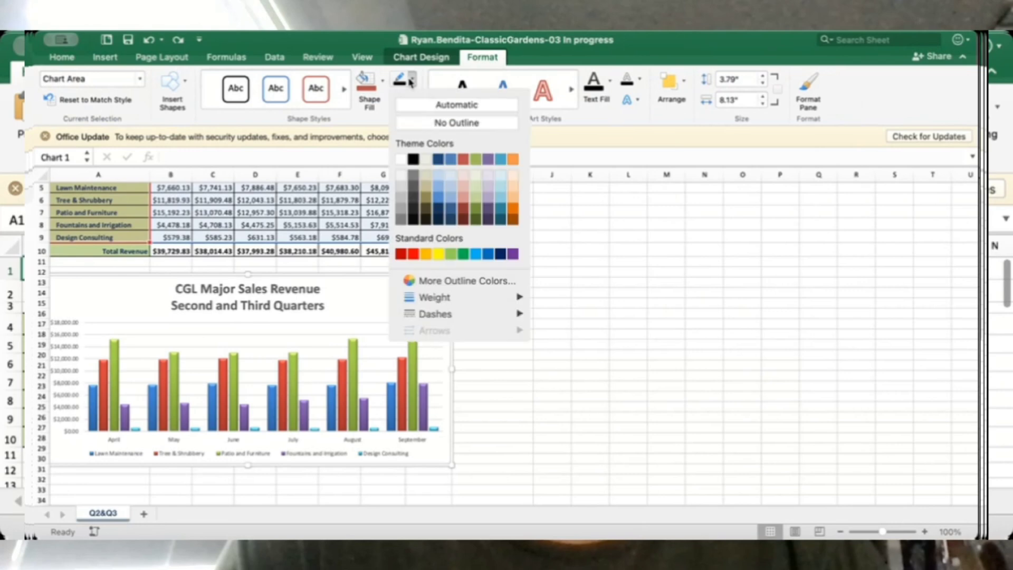
{"action": "mouse_move", "coordinate": [440, 297]}
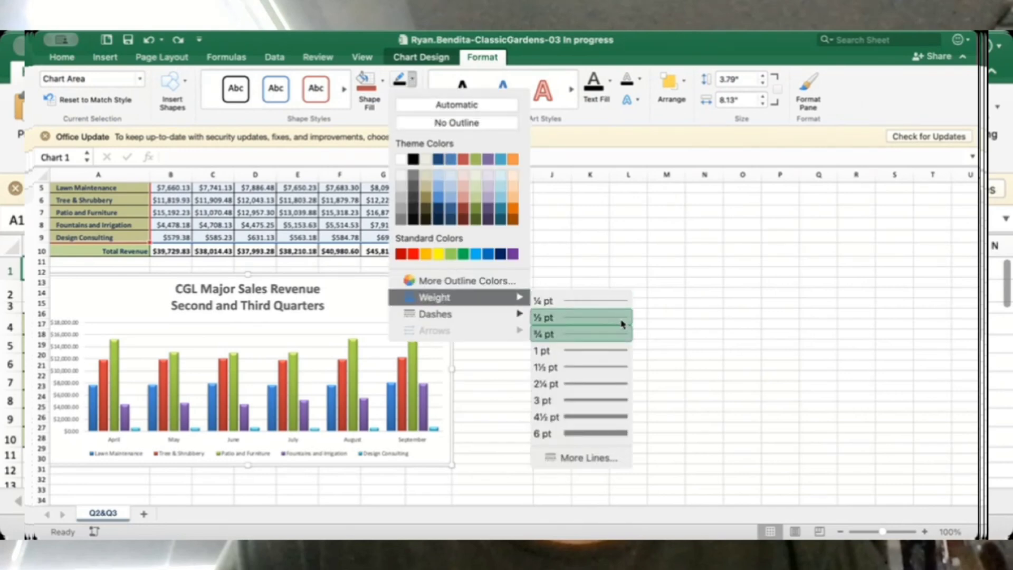
{"action": "left_click", "coordinate": [606, 351]}
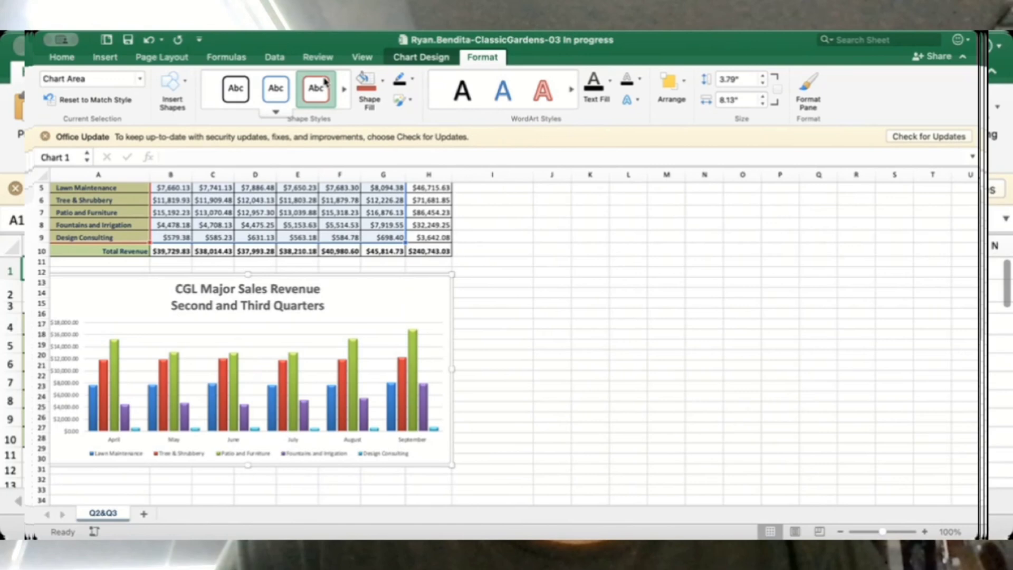
Change the outline color of the whole column chart area to black and deselect the chart
{"action": "left_click", "coordinate": [412, 80]}
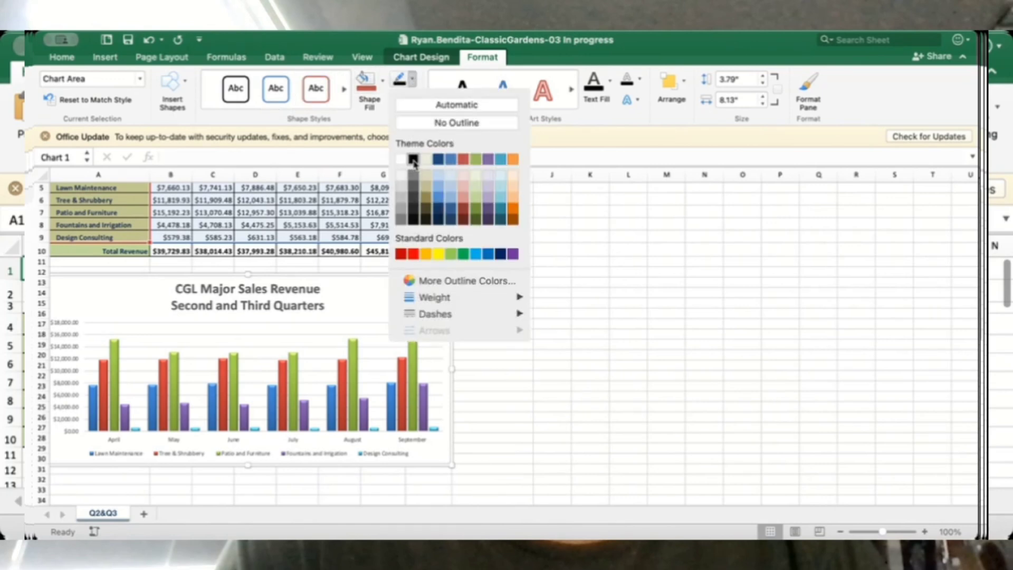
{"action": "left_click", "coordinate": [413, 160]}
{"action": "left_click", "coordinate": [491, 373]}
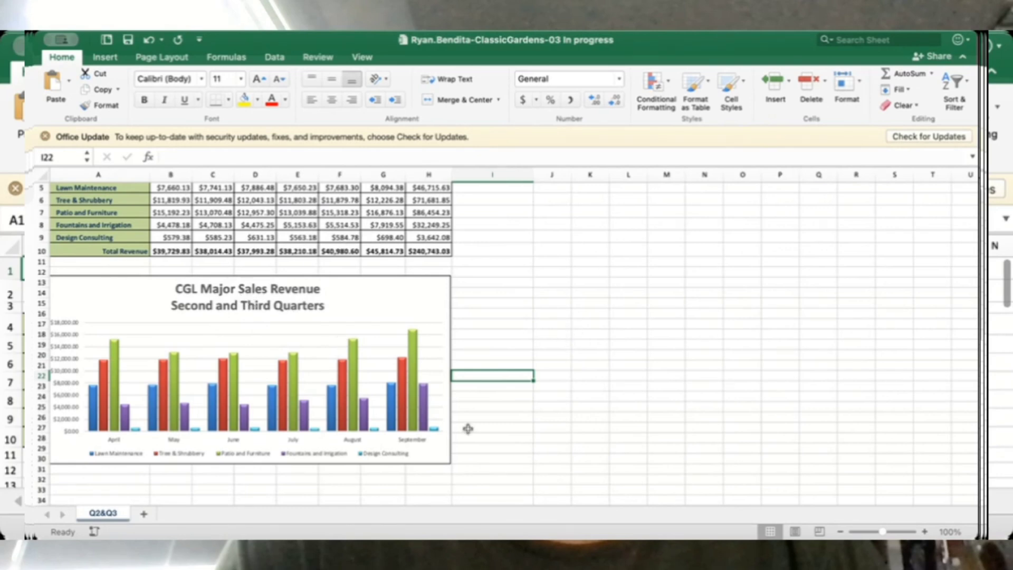
{"action": "scroll", "coordinate": [544, 437], "scroll_direction": "down", "scroll_amount": 2}
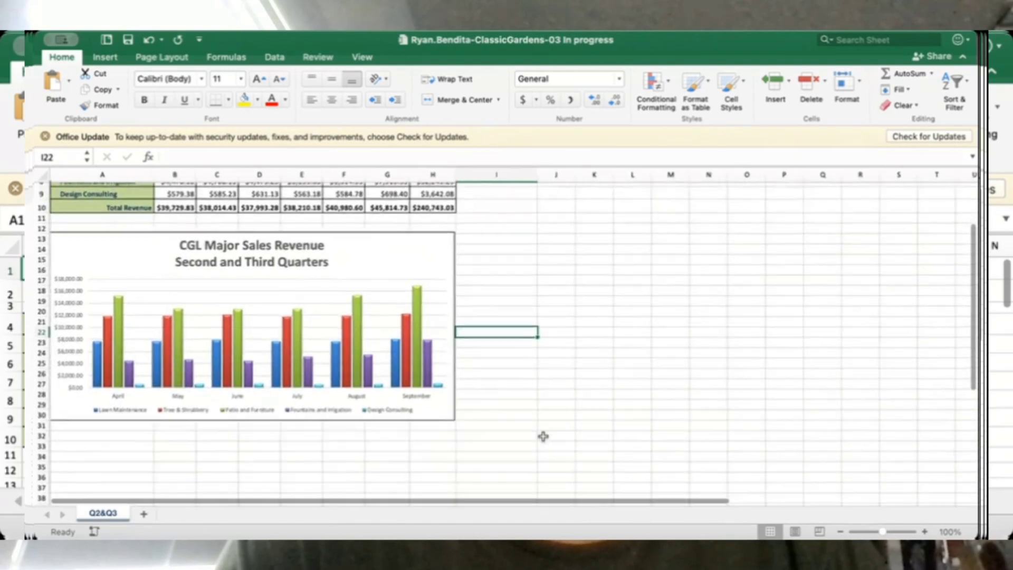
{"action": "scroll", "coordinate": [544, 437], "scroll_direction": "up", "scroll_amount": 4}
{"action": "scroll", "coordinate": [543, 437], "scroll_direction": "down", "scroll_amount": 1}
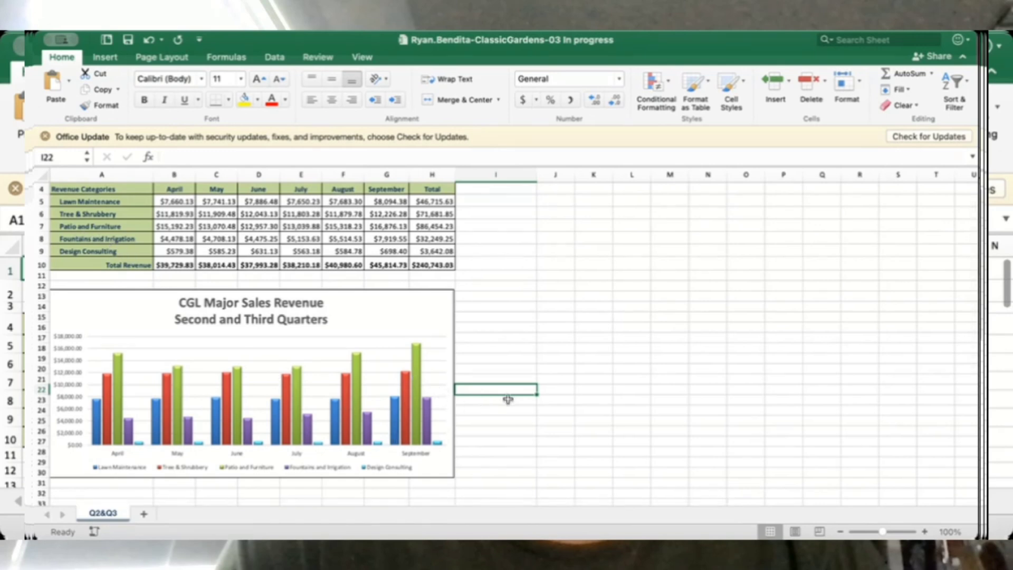
Shrink the column chart's source range to rows 5 through 8, excluding the Design Consulting row, and deselect the chart
{"action": "left_click", "coordinate": [432, 317]}
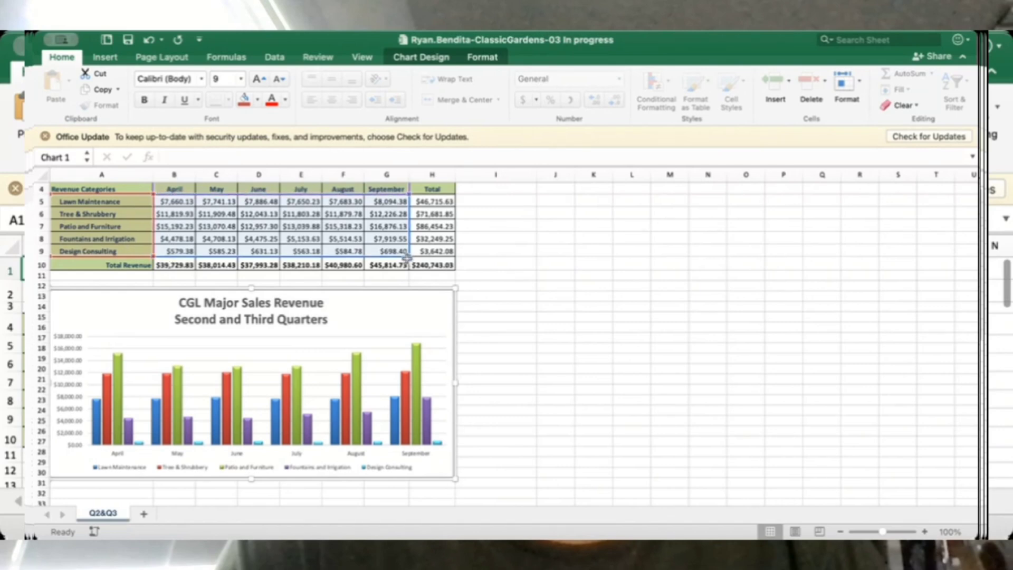
{"action": "left_click_drag", "start_coordinate": [405, 255], "coordinate": [409, 247]}
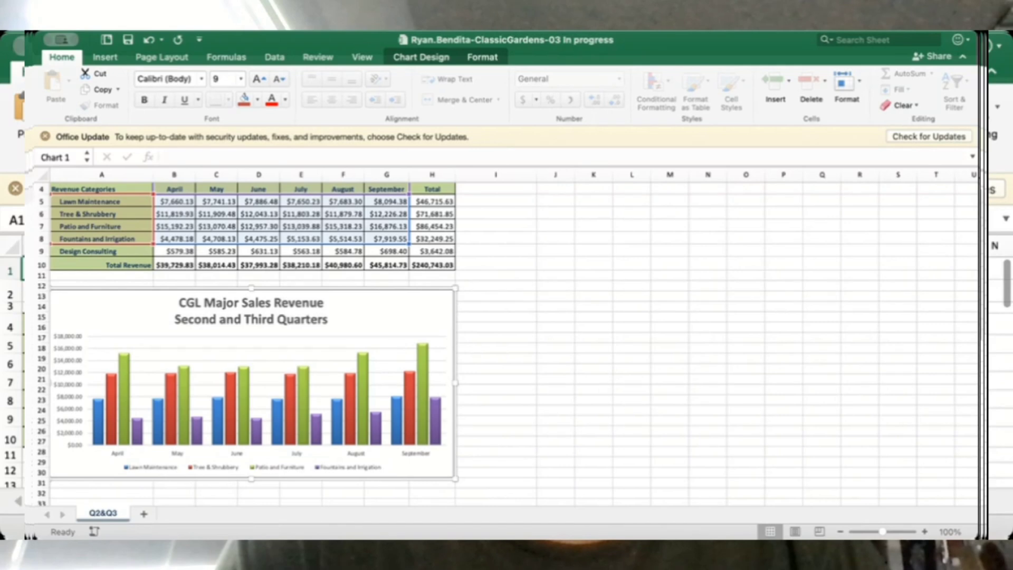
{"action": "left_click", "coordinate": [479, 287]}
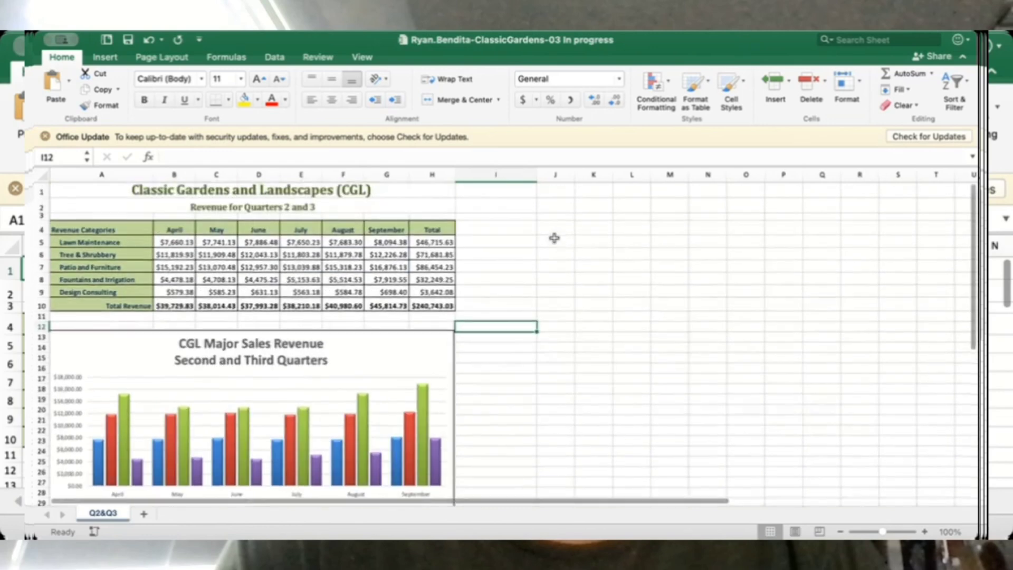
Insert a 3-D pie chart from the nonadjacent ranges A4:A9 (revenue categories) and H4:H9 (totals)
{"action": "scroll", "coordinate": [554, 238], "scroll_direction": "up", "scroll_amount": 2}
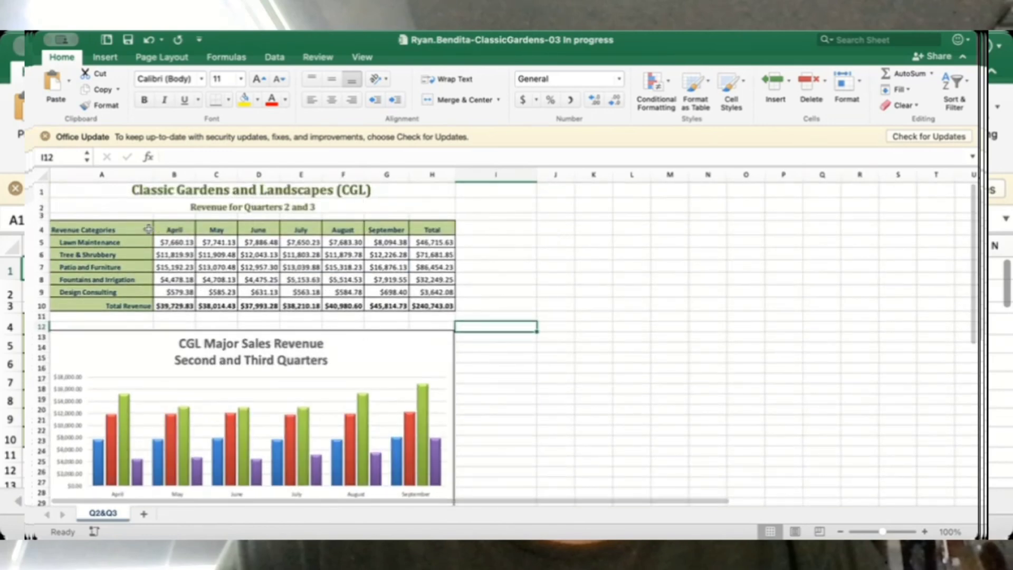
{"action": "left_click", "coordinate": [110, 228]}
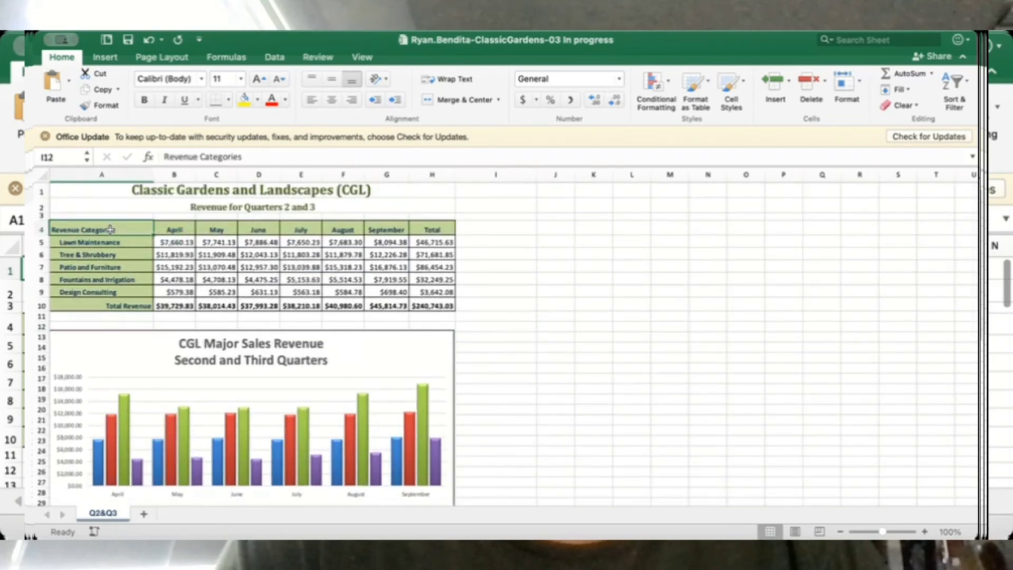
{"action": "left_click_drag", "start_coordinate": [110, 228], "coordinate": [113, 293]}
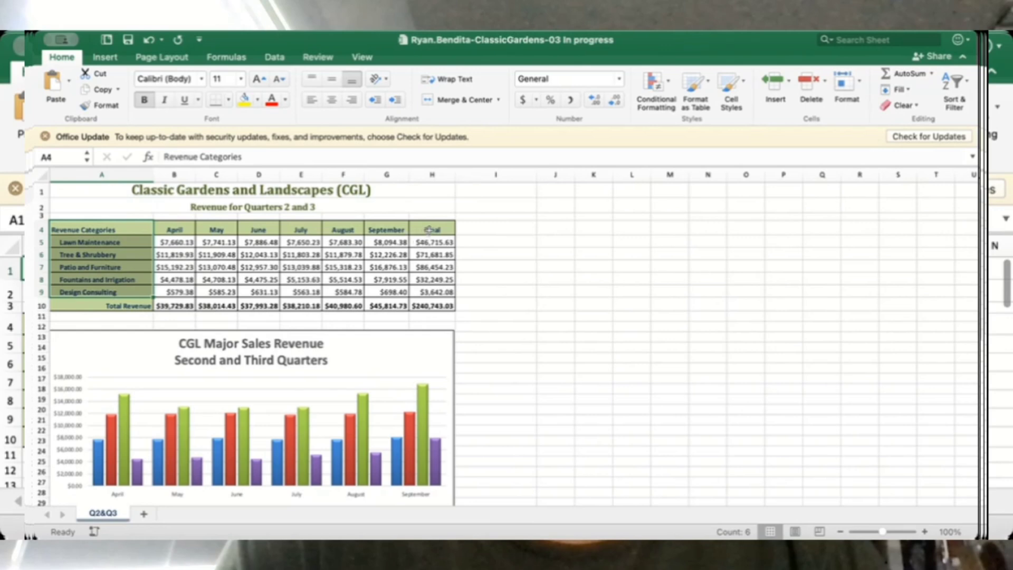
{"action": "left_click_drag", "start_coordinate": [428, 229], "coordinate": [438, 291]}
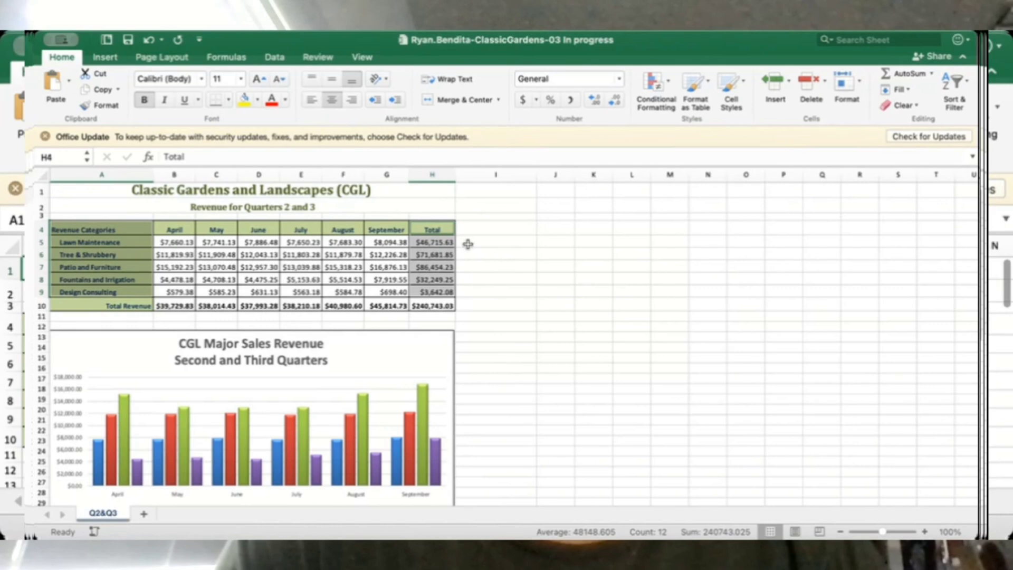
{"action": "left_click", "coordinate": [105, 58]}
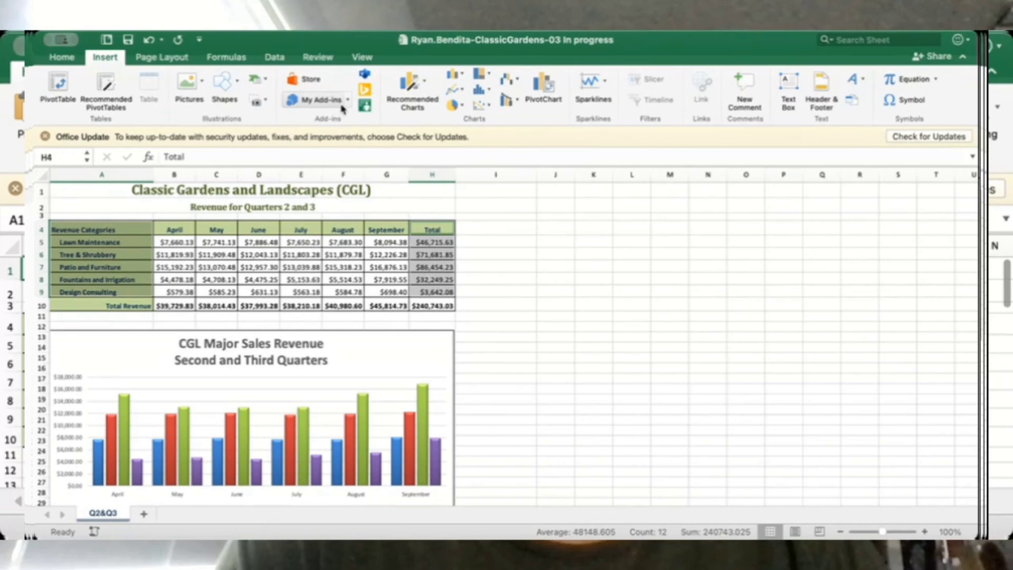
{"action": "left_click", "coordinate": [462, 107]}
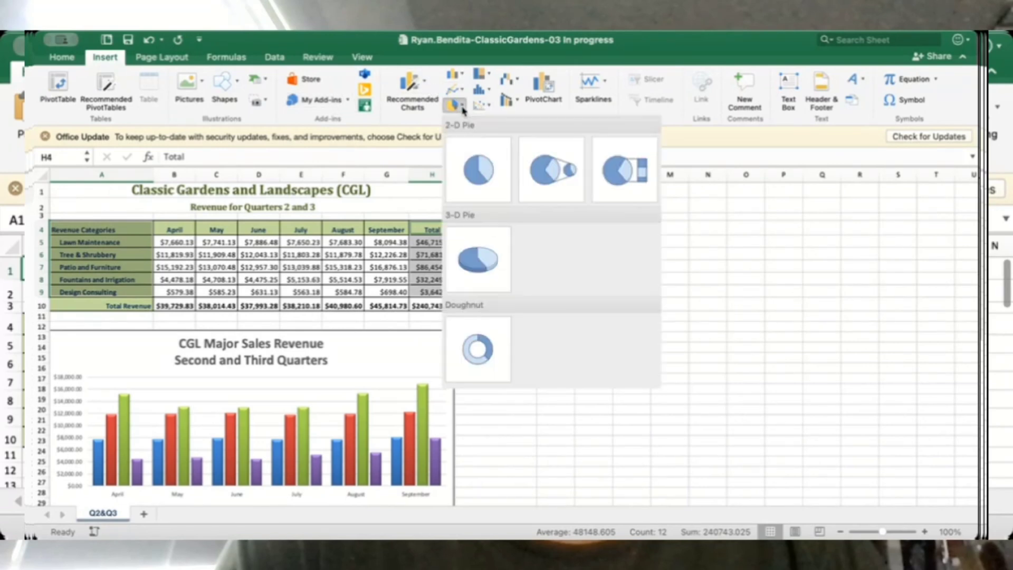
{"action": "left_click", "coordinate": [489, 242]}
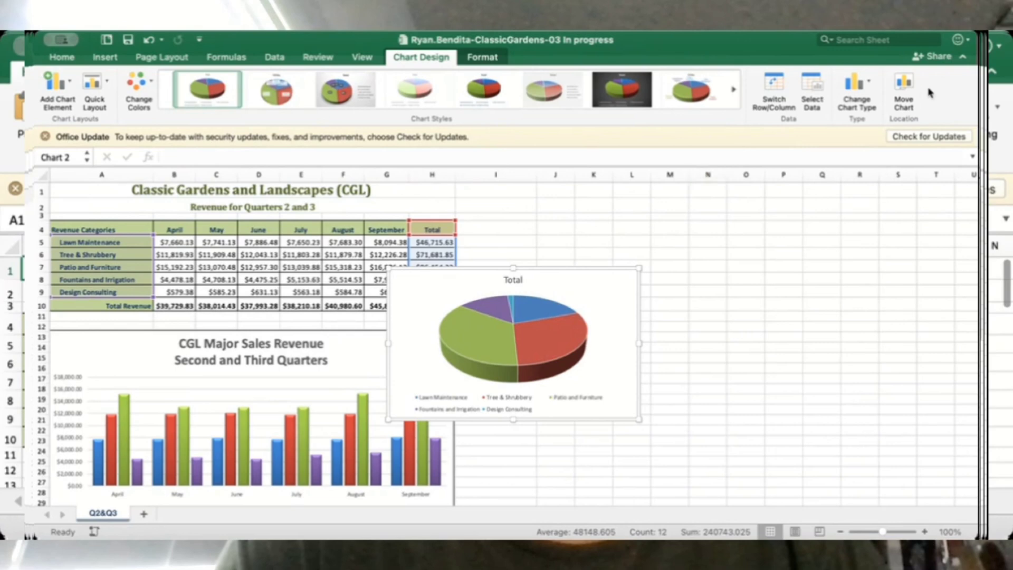
Move the pie chart to a new chart sheet named "Revenue Breakdown"
{"action": "left_click", "coordinate": [907, 88]}
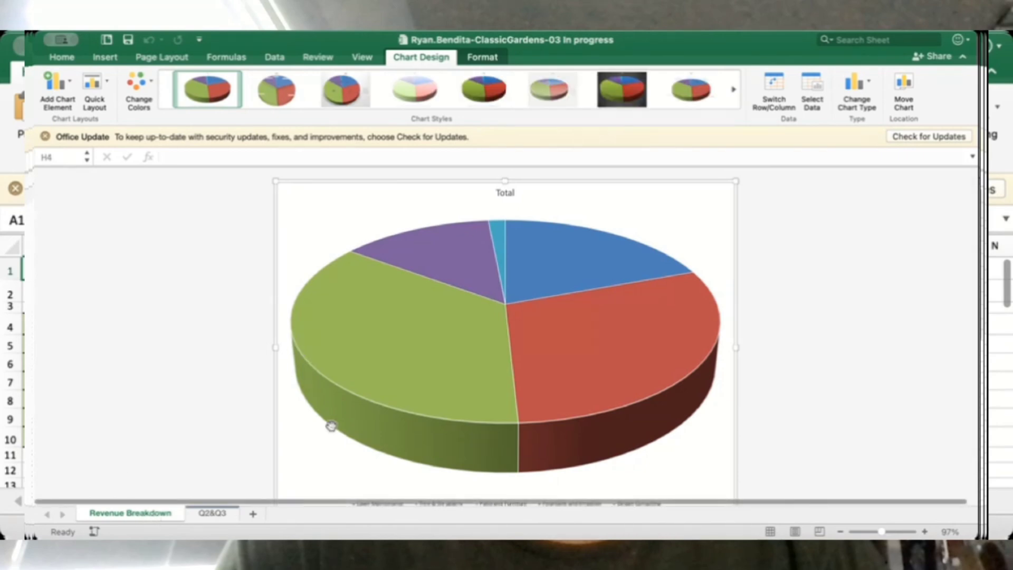
{"action": "scroll", "coordinate": [331, 426], "scroll_direction": "down", "scroll_amount": 2}
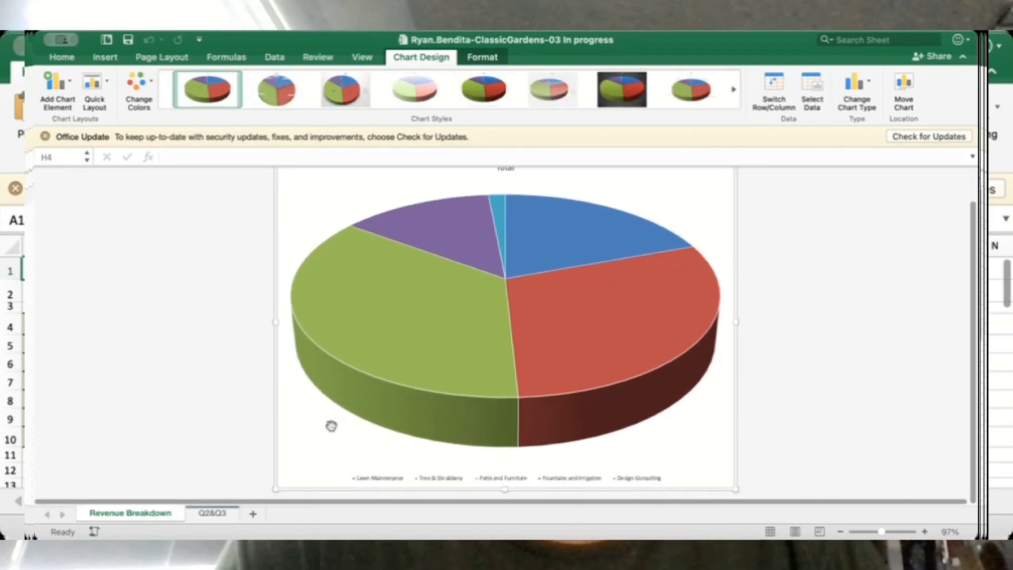
{"action": "scroll", "coordinate": [332, 426], "scroll_direction": "up", "scroll_amount": 2}
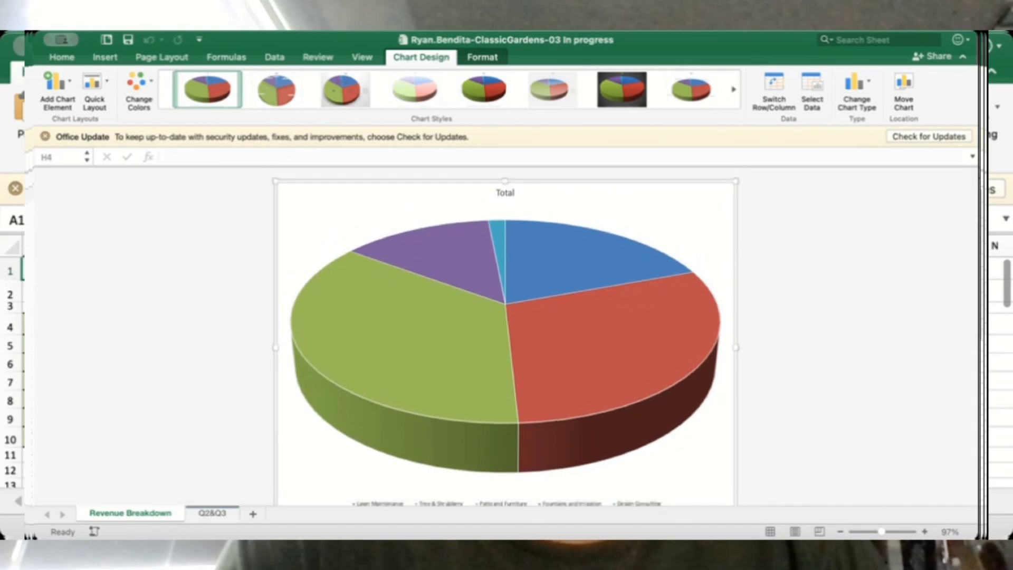
Replace the pie chart's title with "Revenue by Category"
{"action": "left_click", "coordinate": [503, 192]}
{"action": "key", "text": "BackSpace"}
{"action": "key", "text": "BackSpace"}
{"action": "key", "text": "BackSpace"}
{"action": "key", "text": "BackSpace"}
{"action": "key", "text": "BackSpace"}
{"action": "type", "text": "Revenue"}
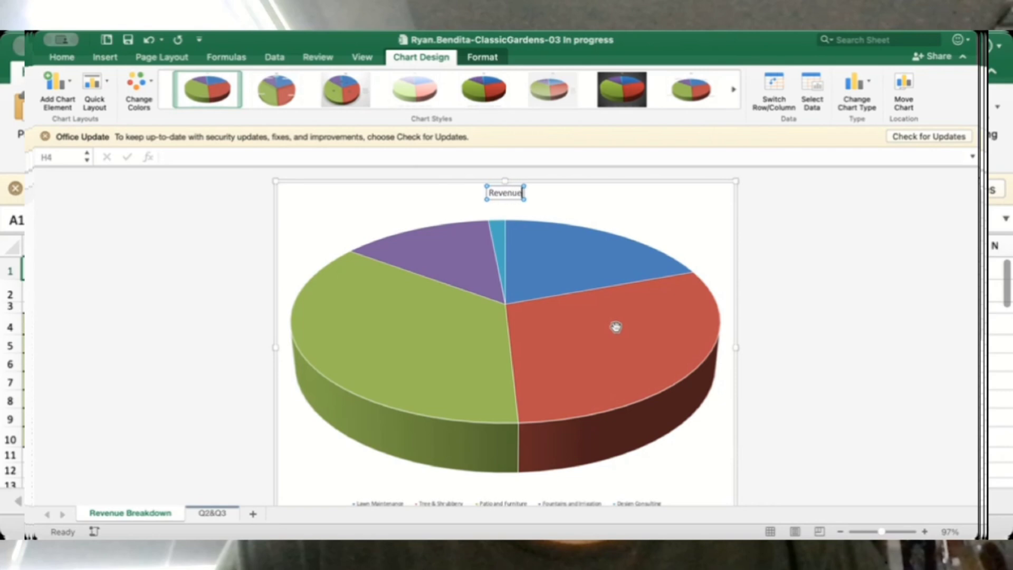
{"action": "type", "text": " by Ca"}
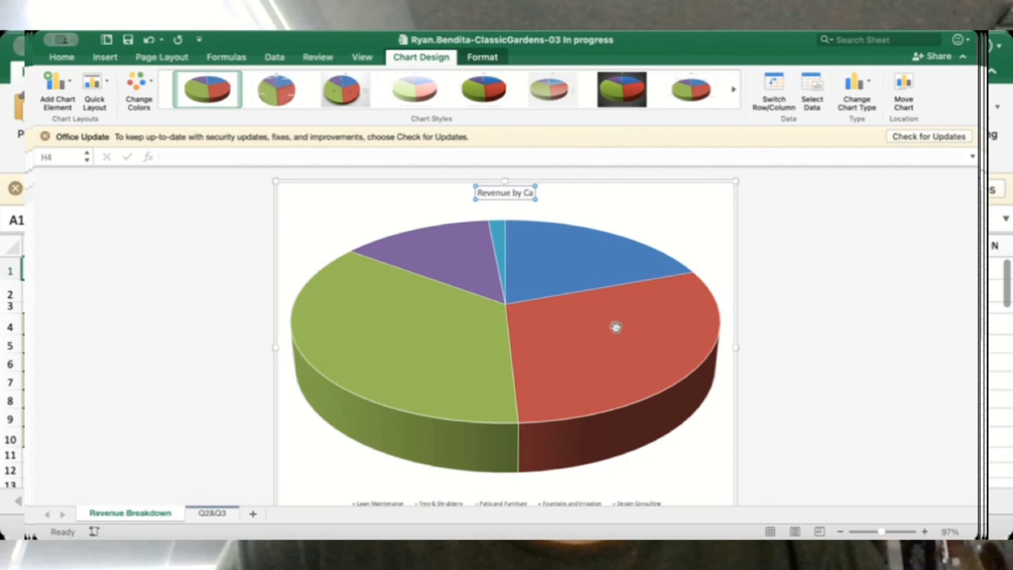
{"action": "type", "text": "tegory"}
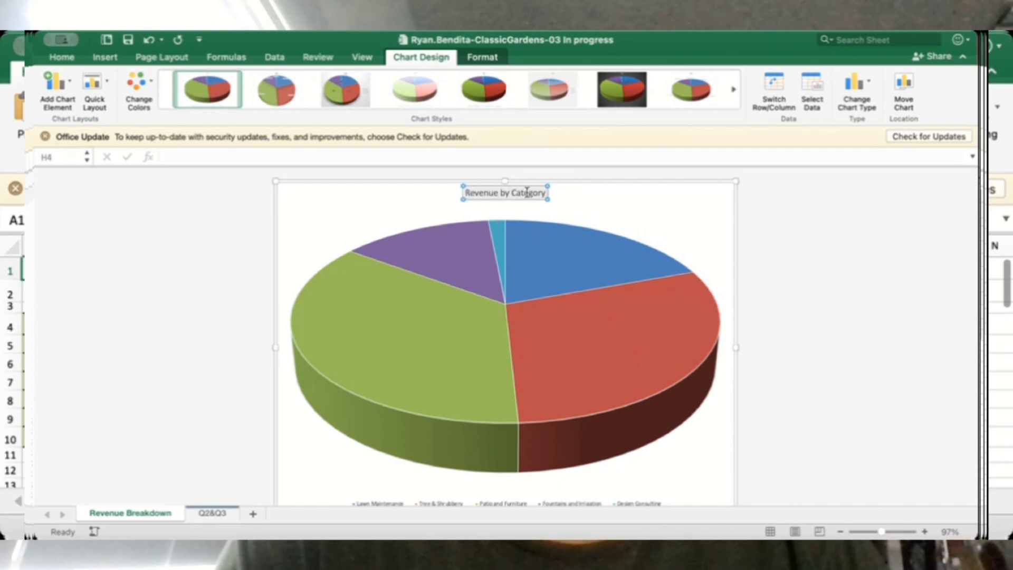
Set the pie chart title's font size to 32 and deselect the title
{"action": "left_click", "coordinate": [73, 60]}
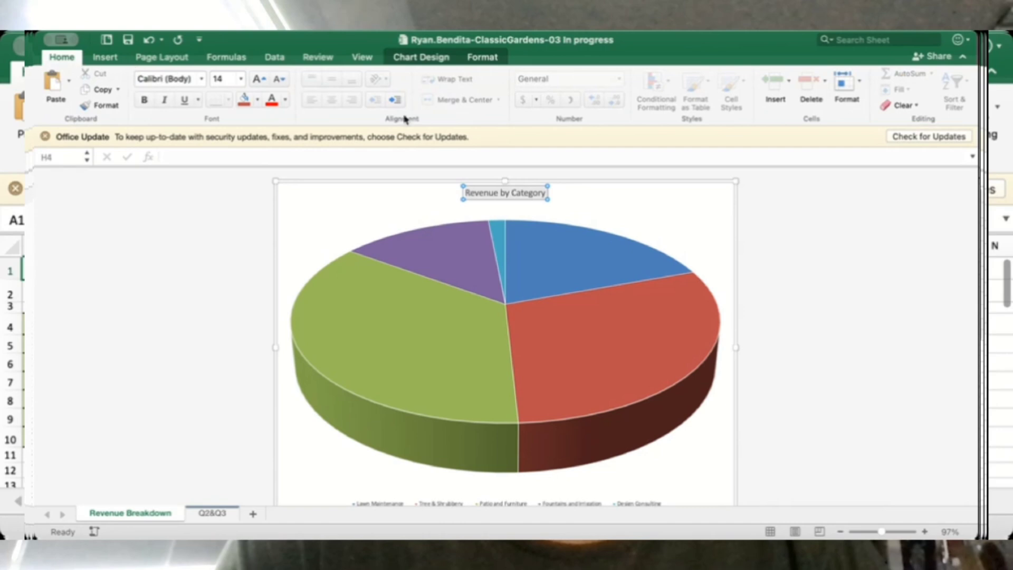
{"action": "left_click", "coordinate": [241, 80]}
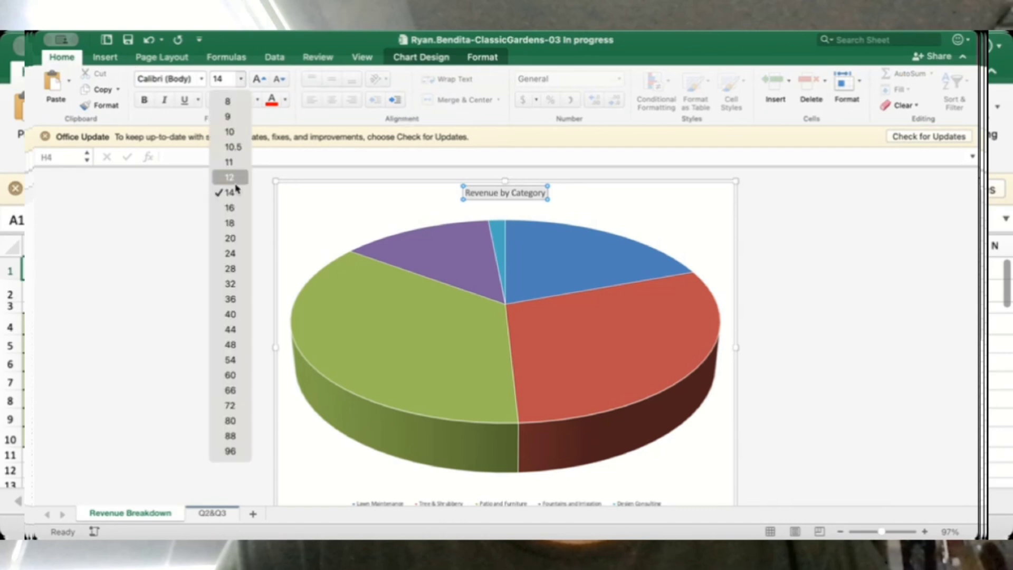
{"action": "left_click", "coordinate": [235, 286]}
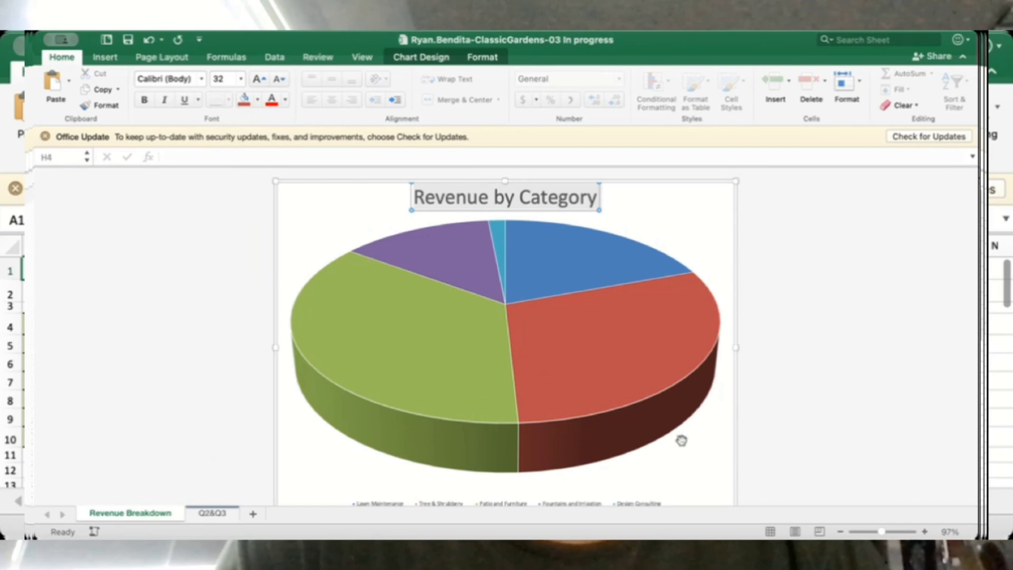
{"action": "scroll", "coordinate": [680, 439], "scroll_direction": "down", "scroll_amount": 1}
{"action": "scroll", "coordinate": [683, 439], "scroll_direction": "up", "scroll_amount": 1}
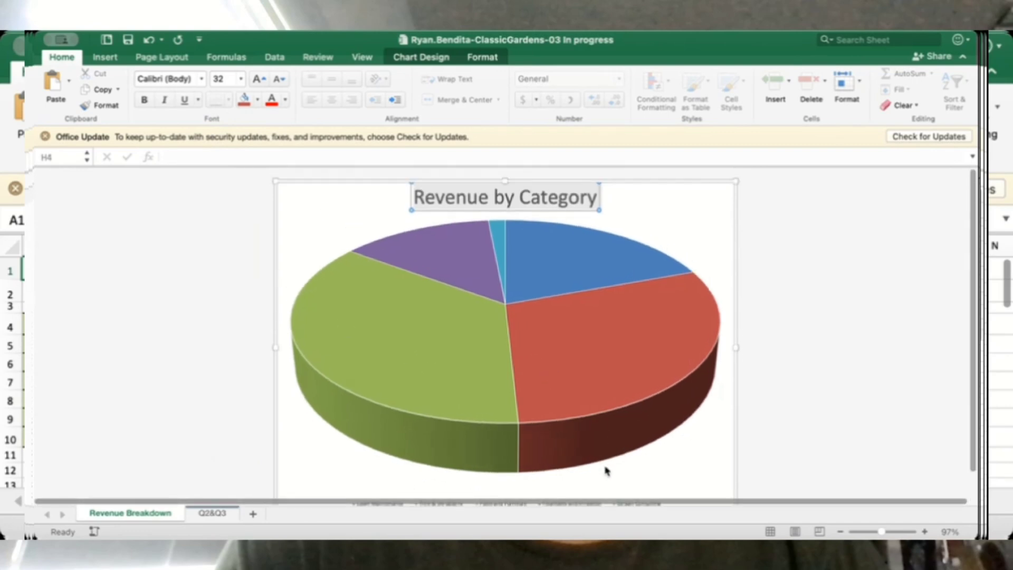
{"action": "scroll", "coordinate": [628, 481], "scroll_direction": "down", "scroll_amount": 1}
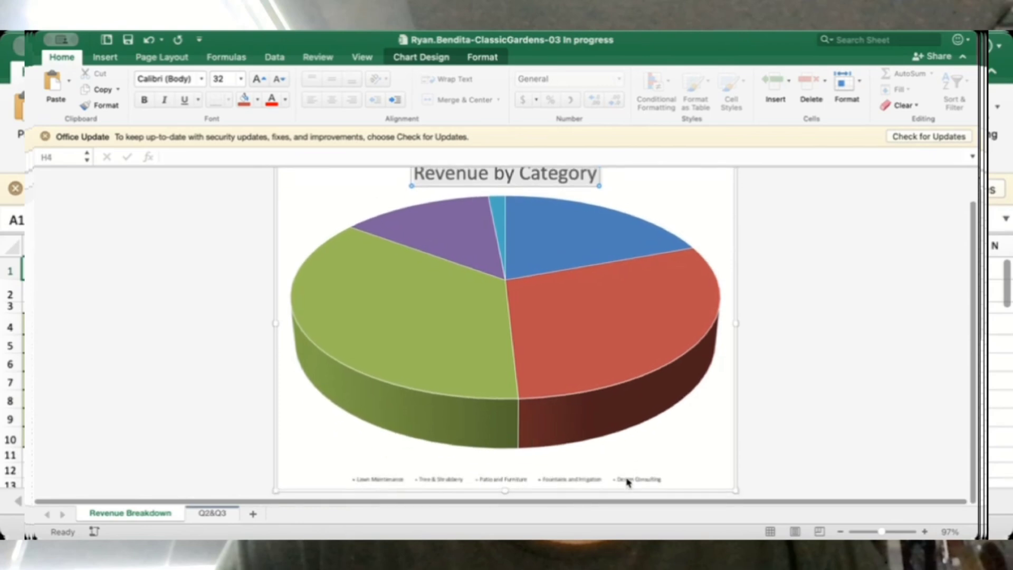
{"action": "scroll", "coordinate": [626, 477], "scroll_direction": "up", "scroll_amount": 1}
{"action": "left_click", "coordinate": [649, 489]}
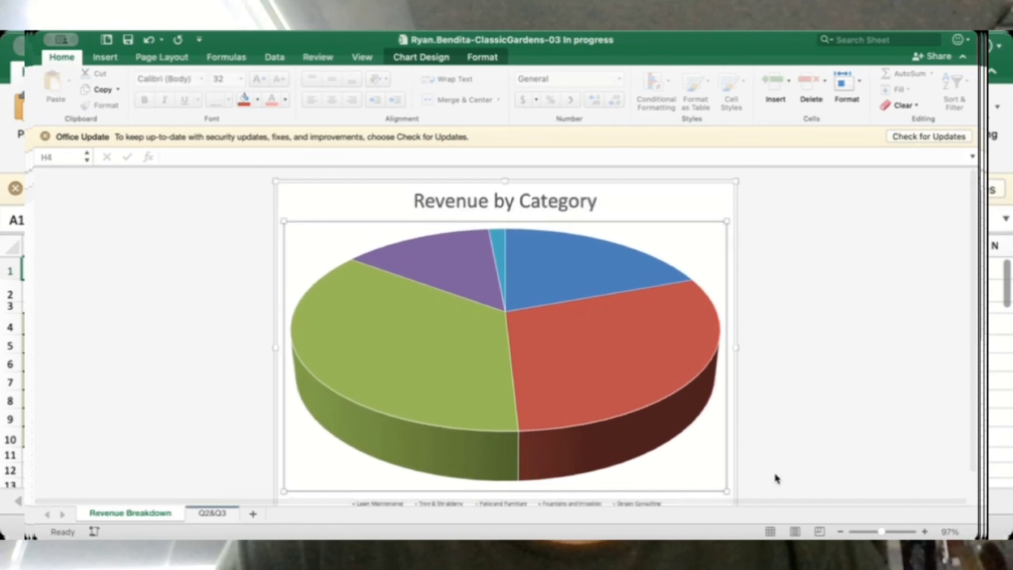
{"action": "left_click_drag", "start_coordinate": [970, 398], "coordinate": [972, 447]}
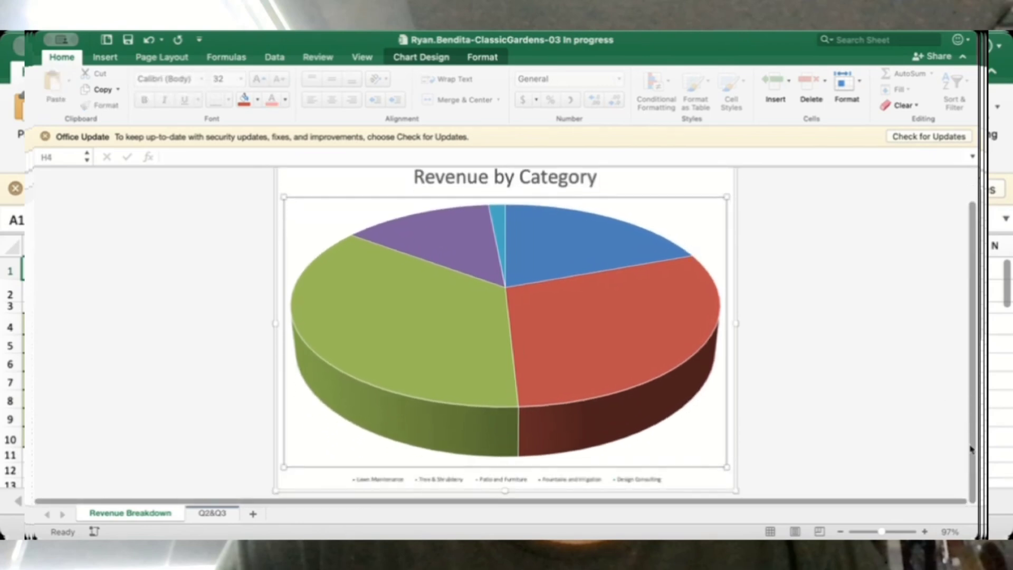
{"action": "scroll", "coordinate": [973, 448], "scroll_direction": "up", "scroll_amount": 1}
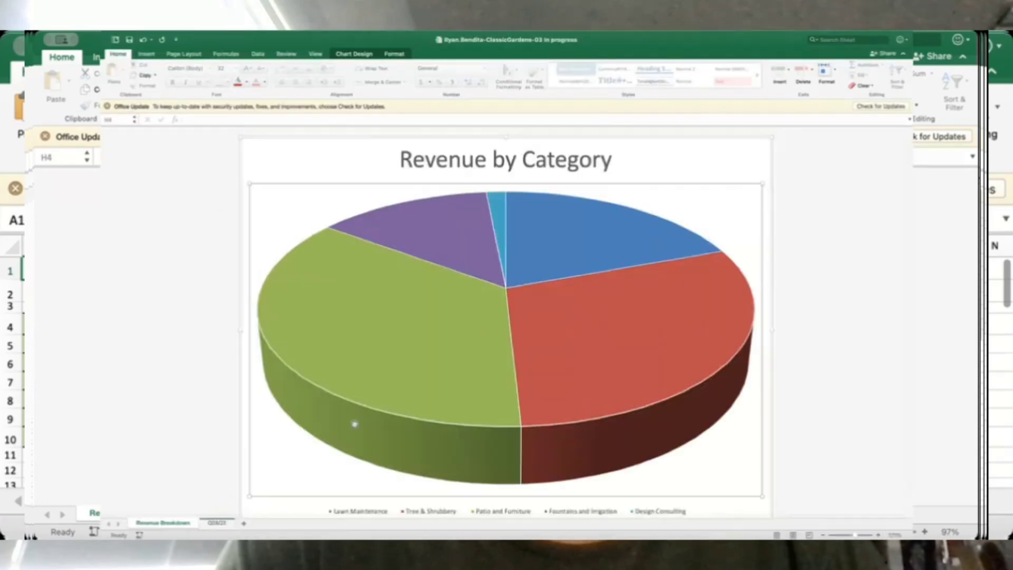
Try a font size of 14 for the pie chart's legend
{"action": "left_click", "coordinate": [360, 511]}
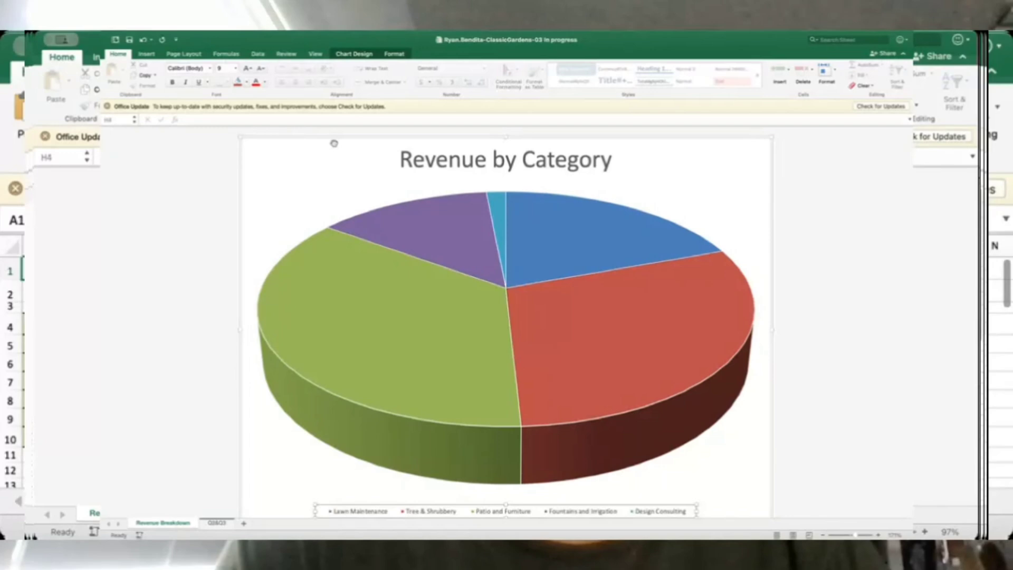
{"action": "left_click", "coordinate": [235, 68]}
{"action": "left_click", "coordinate": [234, 153]}
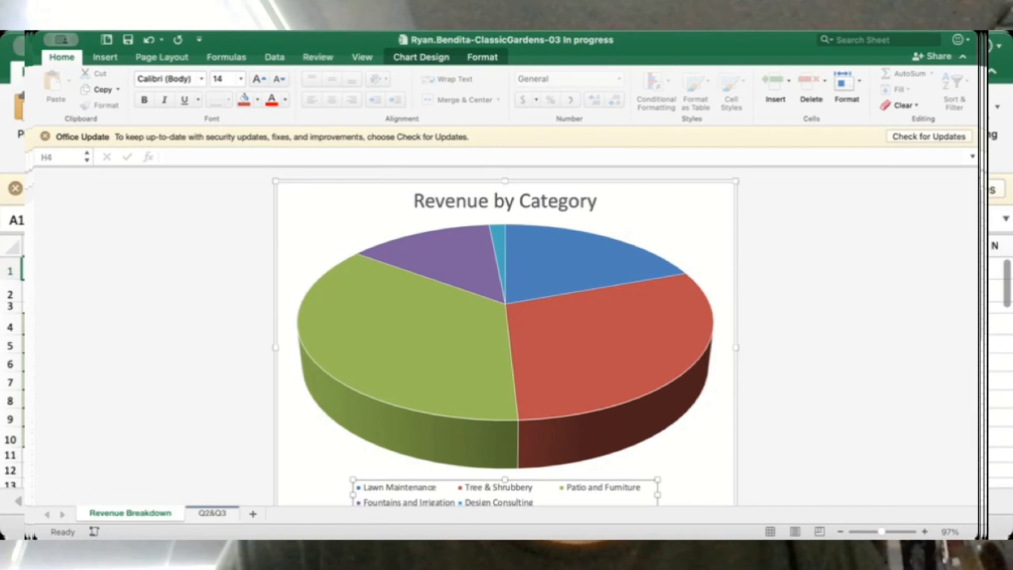
Set the font size of the pie chart's legend to 12
{"action": "left_click", "coordinate": [584, 491]}
{"action": "left_click", "coordinate": [400, 494]}
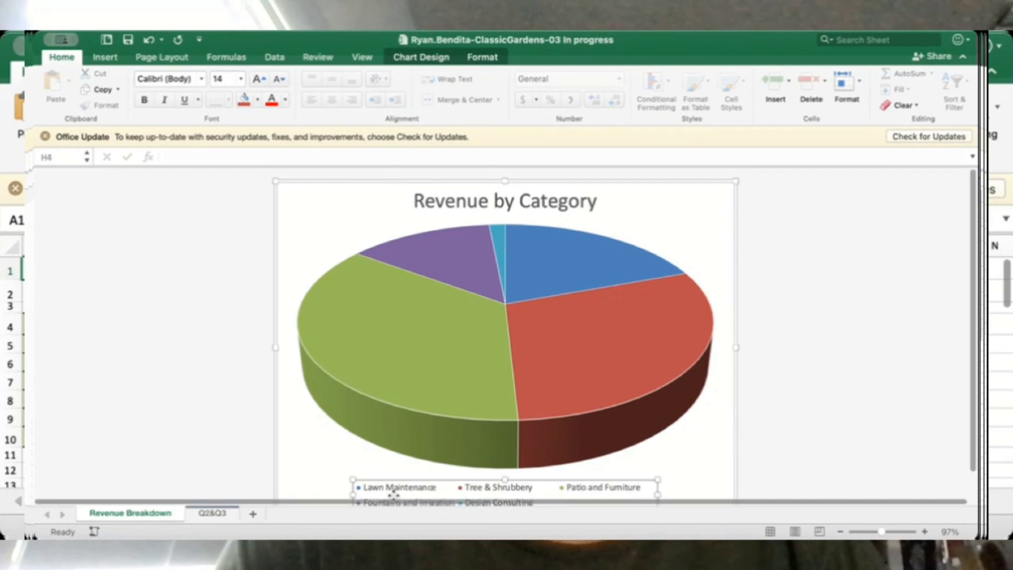
{"action": "left_click", "coordinate": [245, 83]}
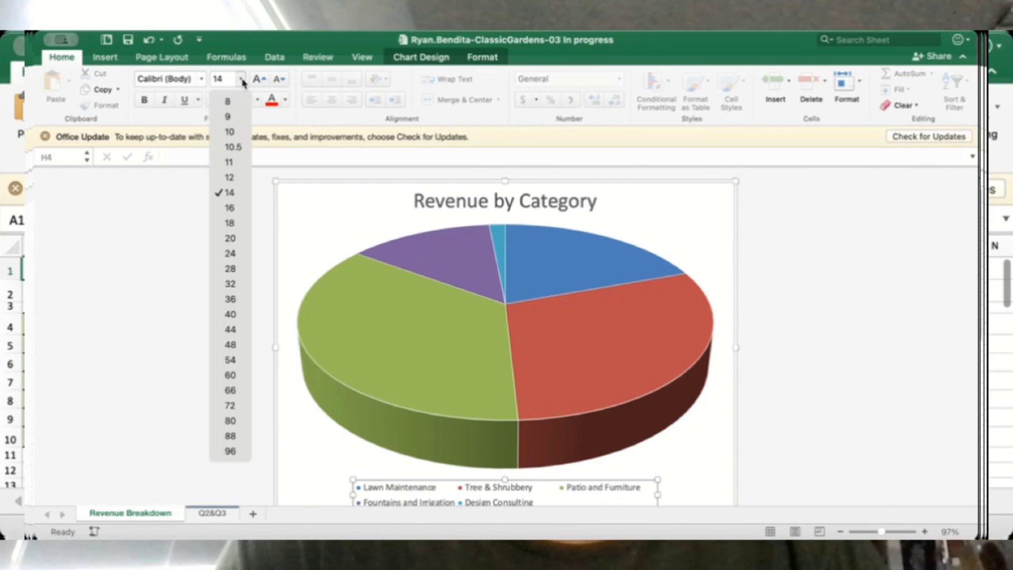
{"action": "left_click", "coordinate": [228, 182]}
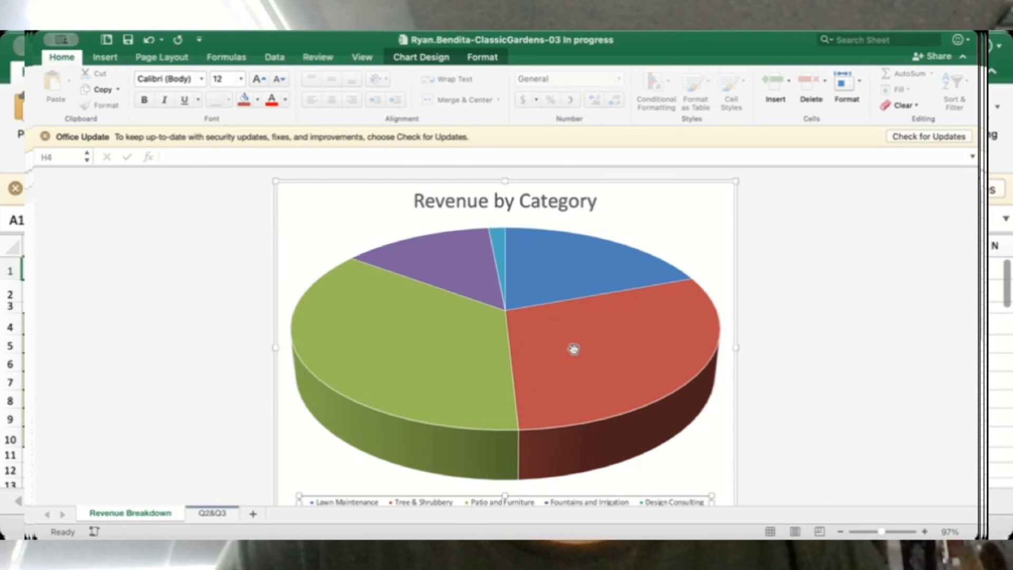
Fill only the Patio and Furniture slice of the pie chart with the tan woven texture from the texture gallery
{"action": "scroll", "coordinate": [574, 349], "scroll_direction": "up", "scroll_amount": 2}
{"action": "left_click", "coordinate": [413, 361]}
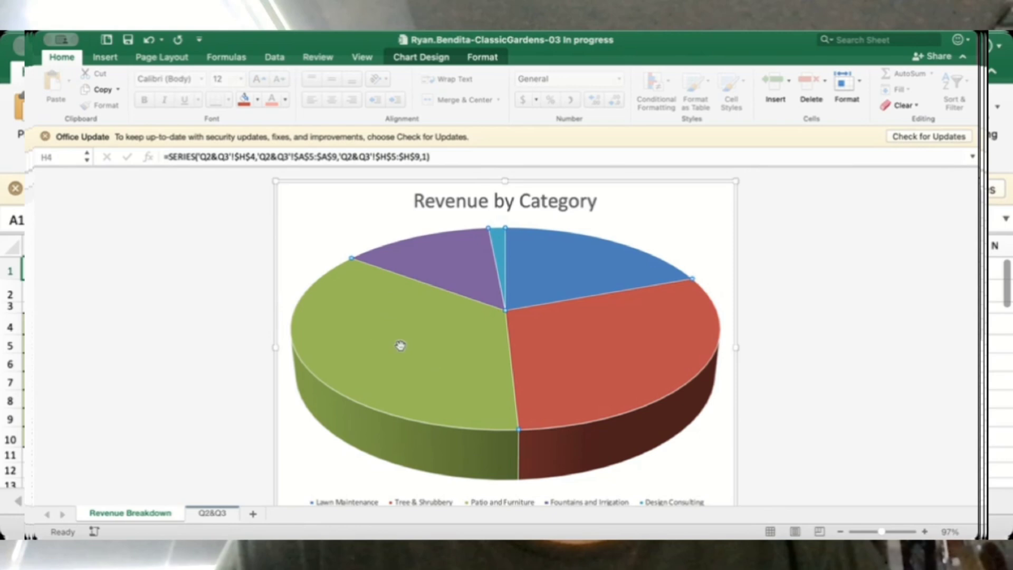
{"action": "left_click", "coordinate": [400, 346]}
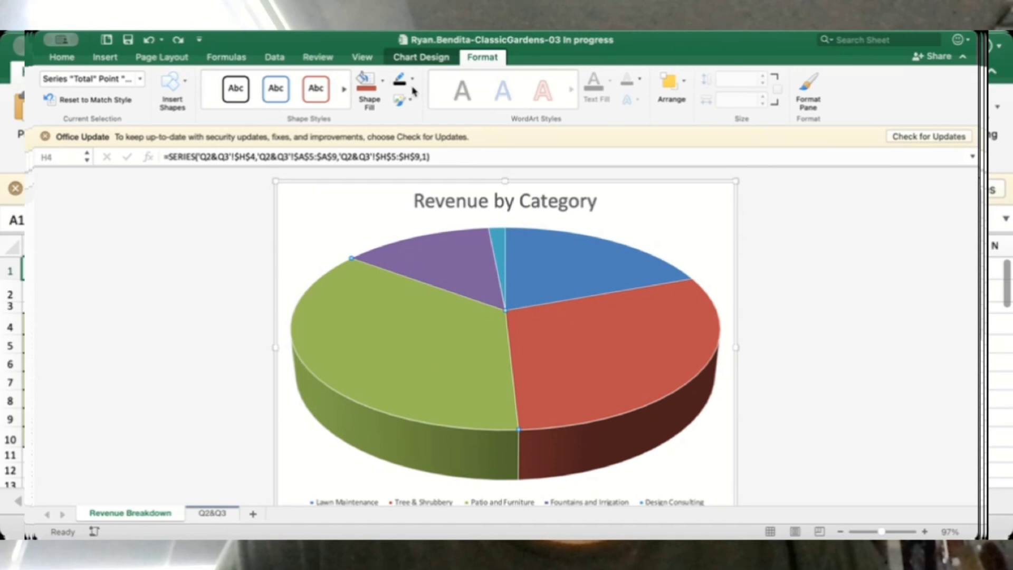
{"action": "left_click", "coordinate": [383, 82]}
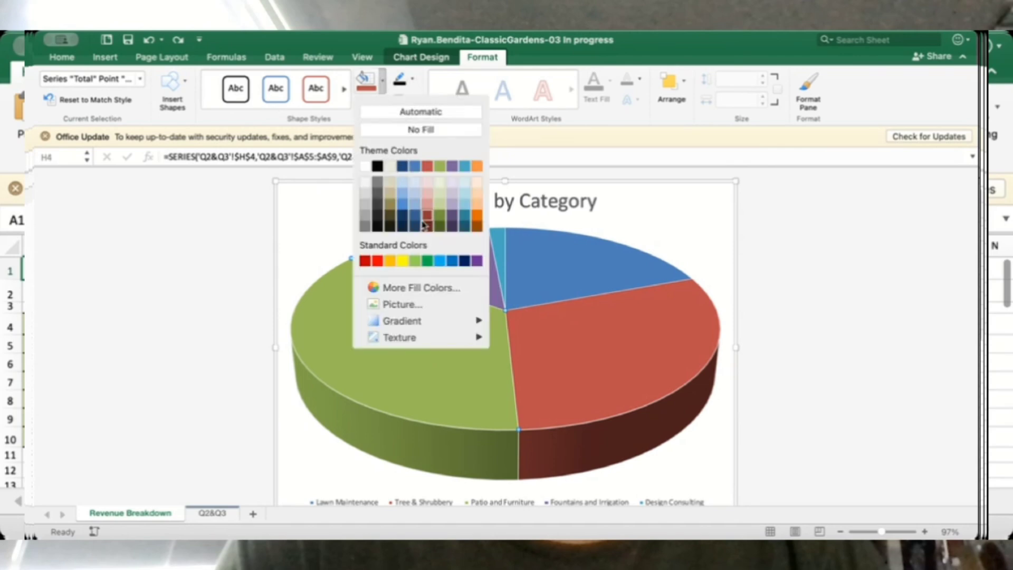
{"action": "mouse_move", "coordinate": [439, 342]}
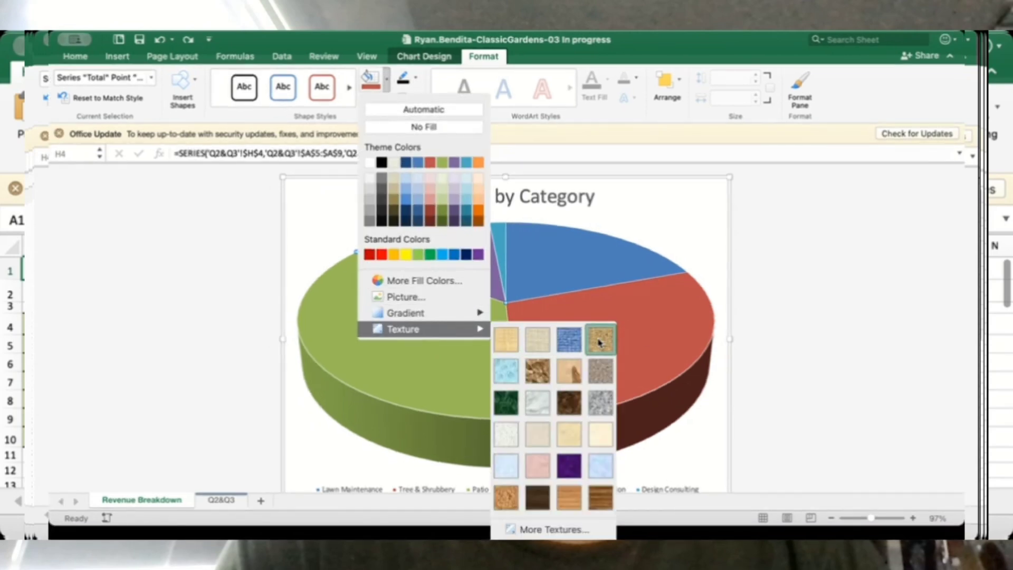
{"action": "left_click", "coordinate": [603, 353]}
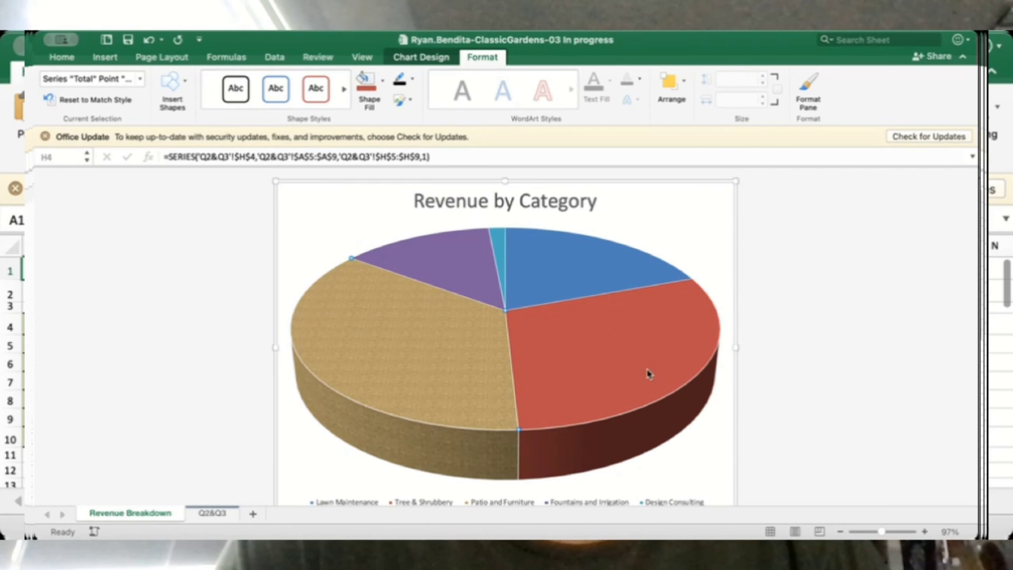
{"action": "scroll", "coordinate": [707, 457], "scroll_direction": "down", "scroll_amount": 2}
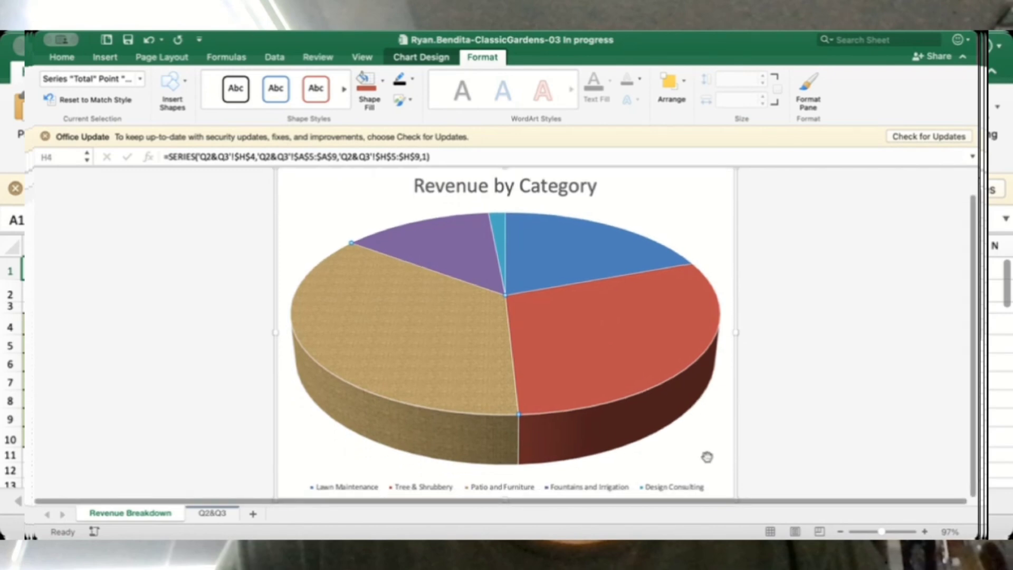
{"action": "scroll", "coordinate": [708, 457], "scroll_direction": "up", "scroll_amount": 2}
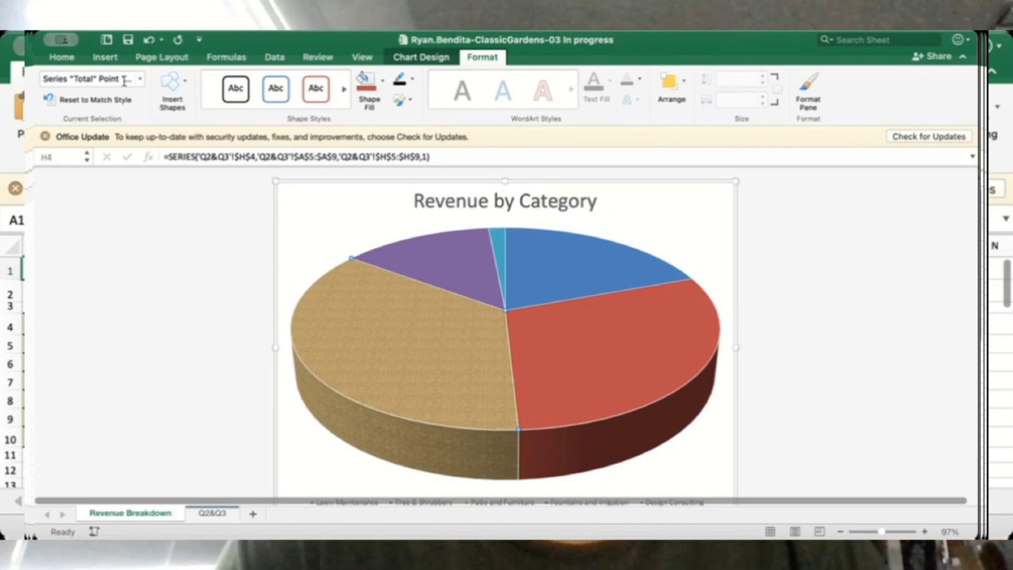
Try a centered data label on the Patio and Furniture slice alone, and undo it
{"action": "left_click", "coordinate": [104, 58]}
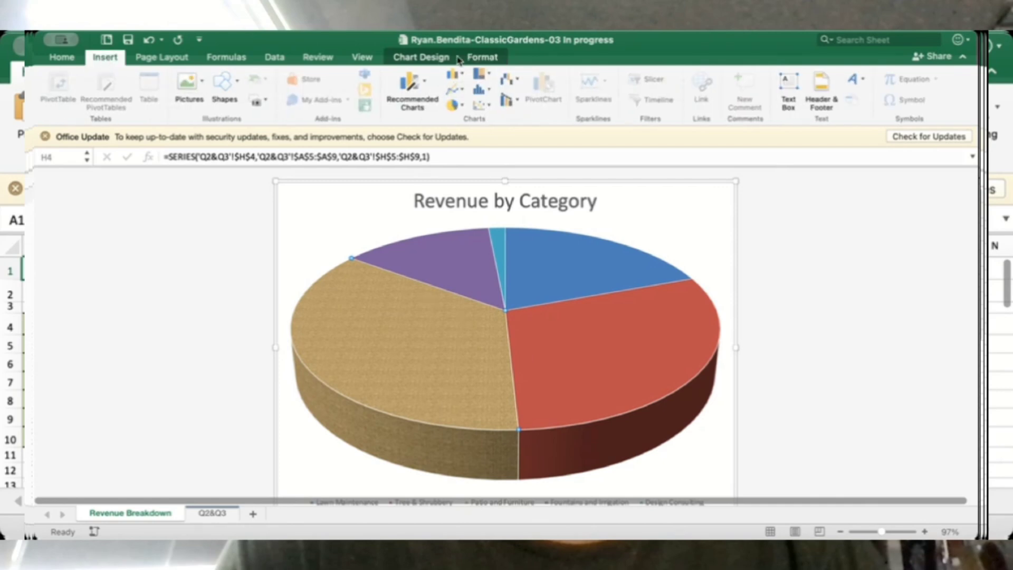
{"action": "left_click", "coordinate": [473, 58]}
{"action": "left_click", "coordinate": [432, 58]}
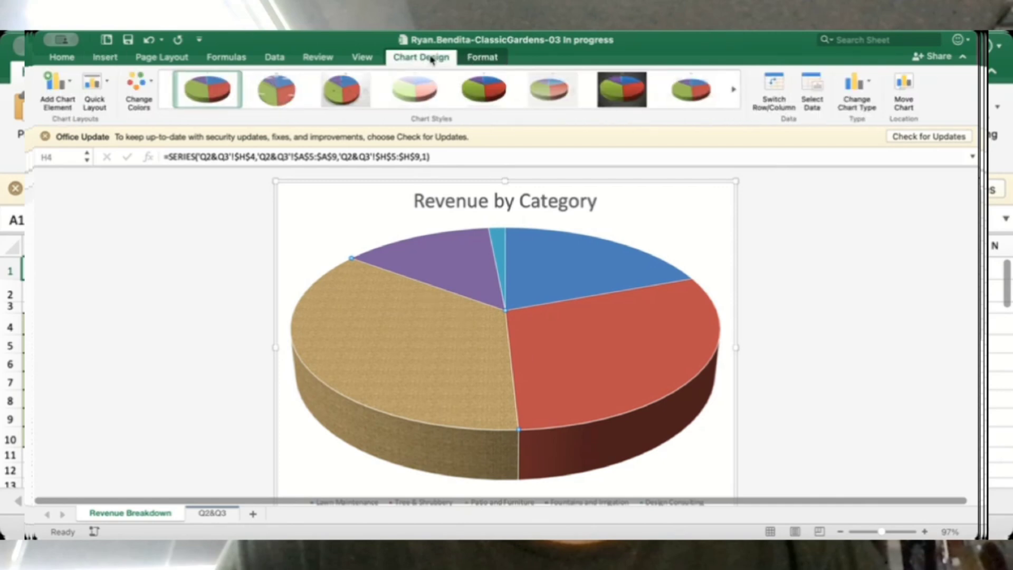
{"action": "left_click", "coordinate": [71, 84]}
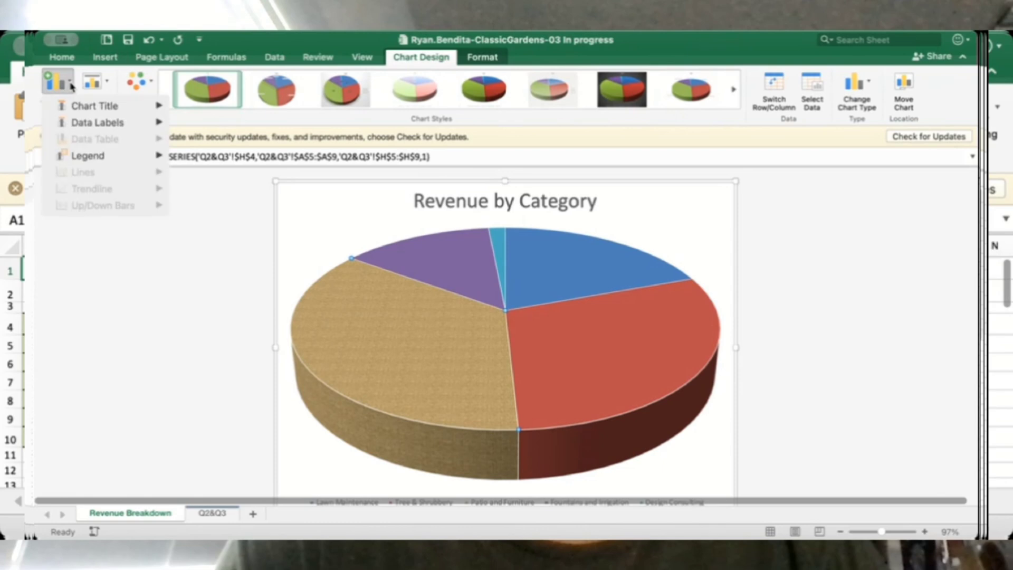
{"action": "mouse_move", "coordinate": [109, 124]}
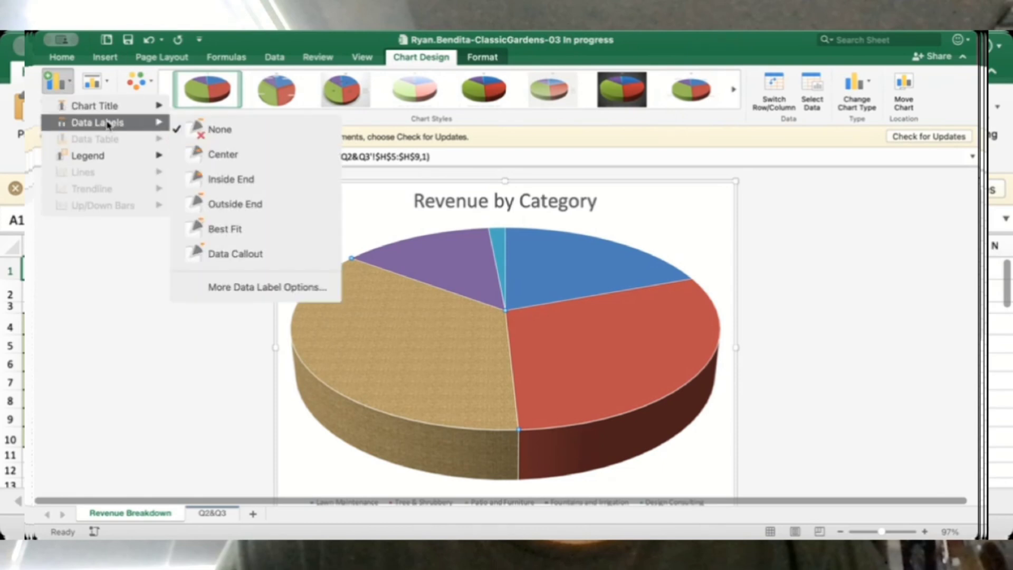
{"action": "left_click", "coordinate": [232, 155]}
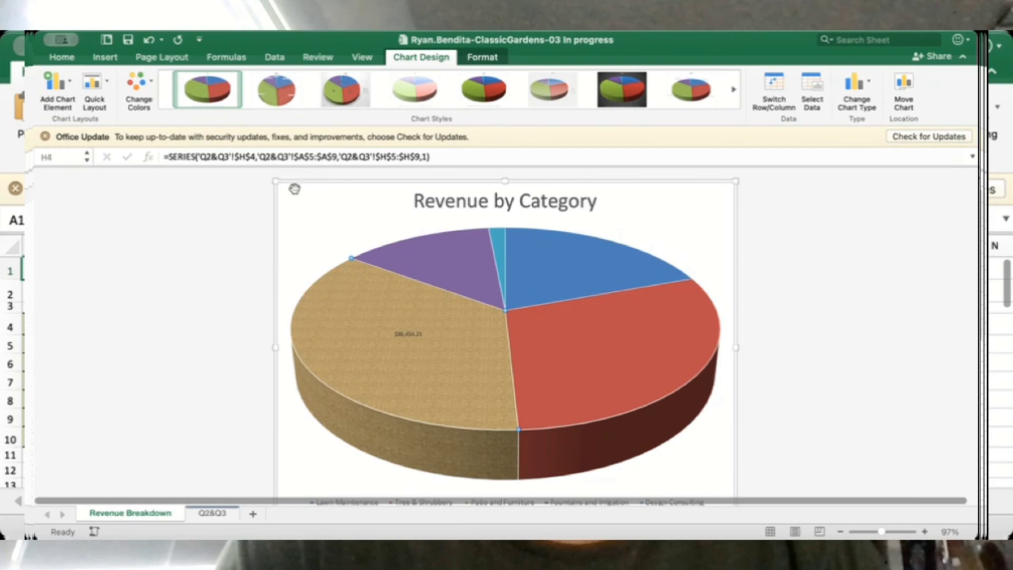
{"action": "left_click", "coordinate": [149, 42]}
Select the entire pie series and add centered data labels to all its slices
{"action": "left_click", "coordinate": [802, 452]}
{"action": "left_click", "coordinate": [617, 369]}
{"action": "left_click", "coordinate": [72, 86]}
{"action": "mouse_move", "coordinate": [99, 123]}
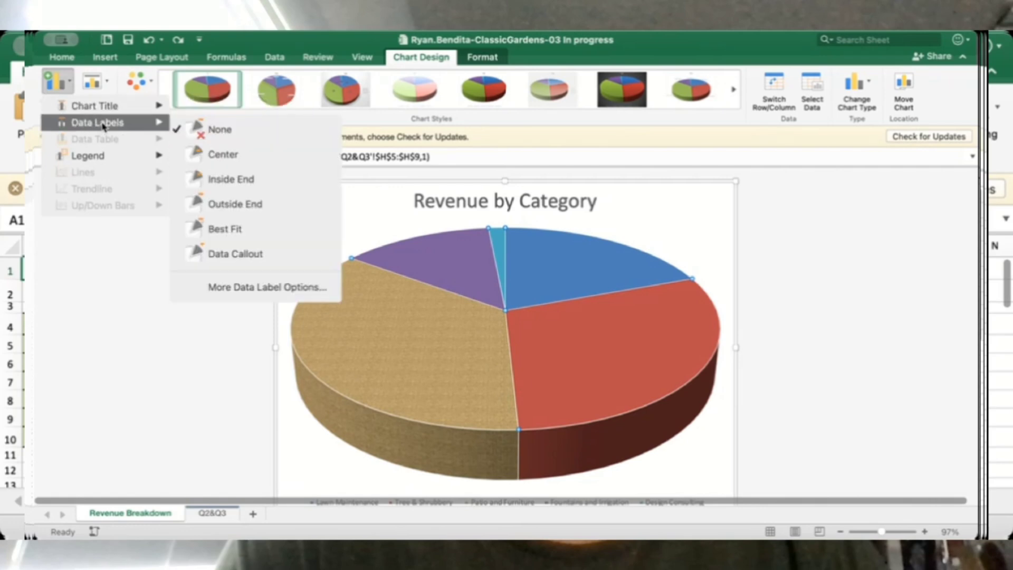
{"action": "left_click", "coordinate": [232, 158]}
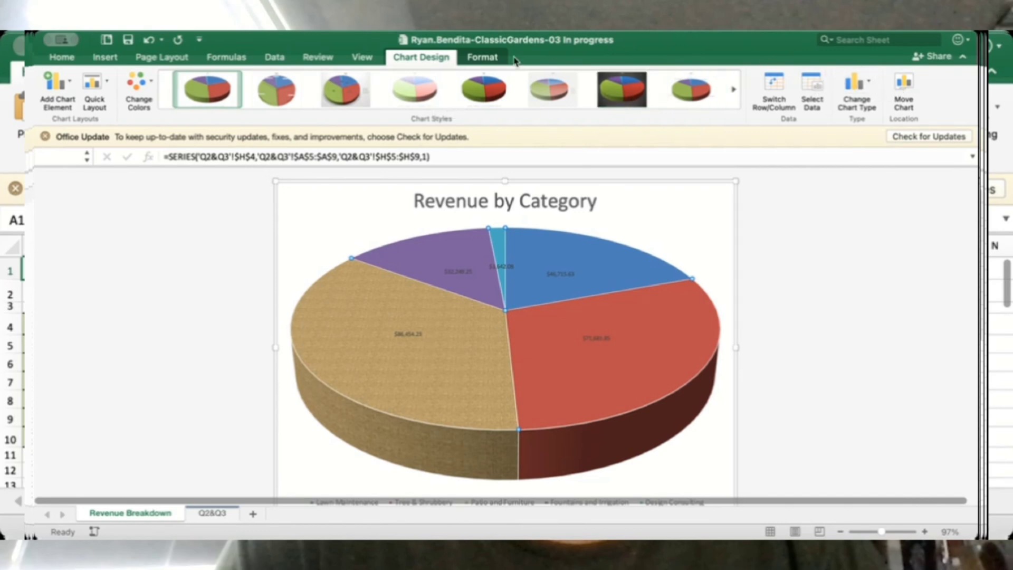
Open the detailed formatting options for the pie chart's data labels
{"action": "left_click", "coordinate": [488, 59]}
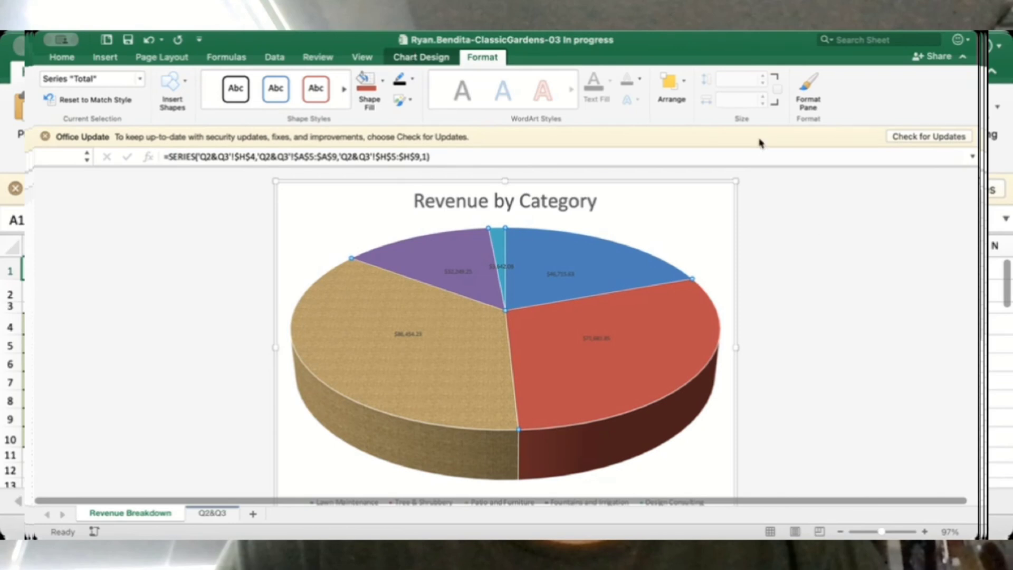
{"action": "left_click", "coordinate": [806, 97]}
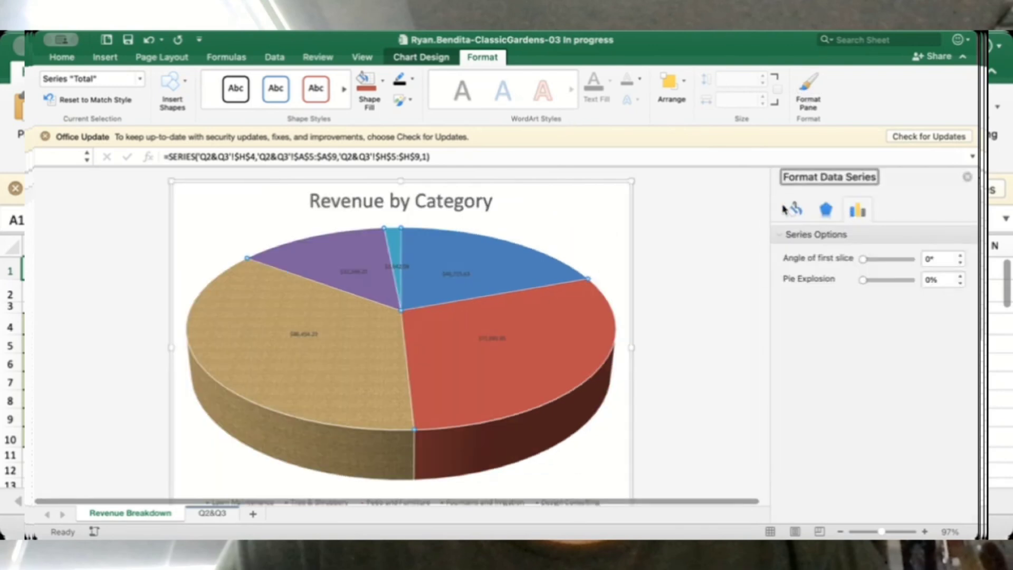
{"action": "left_click", "coordinate": [422, 58]}
{"action": "left_click", "coordinate": [68, 91]}
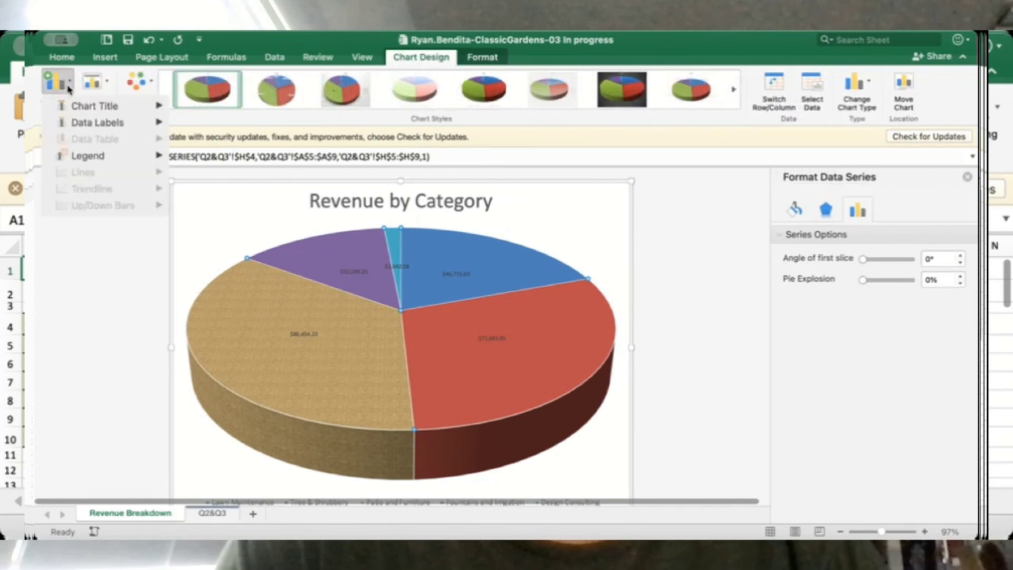
{"action": "mouse_move", "coordinate": [116, 124]}
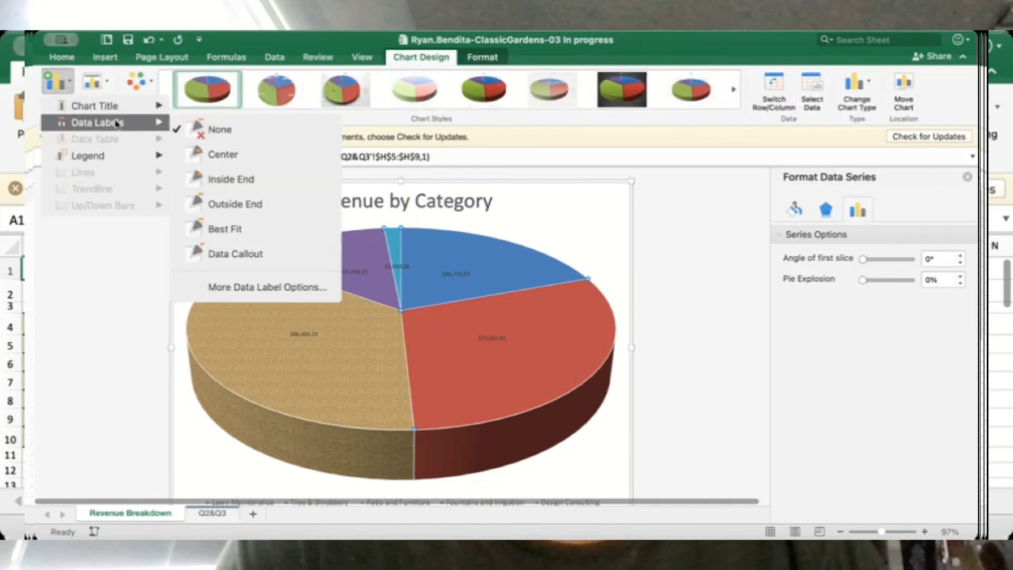
{"action": "left_click", "coordinate": [242, 287]}
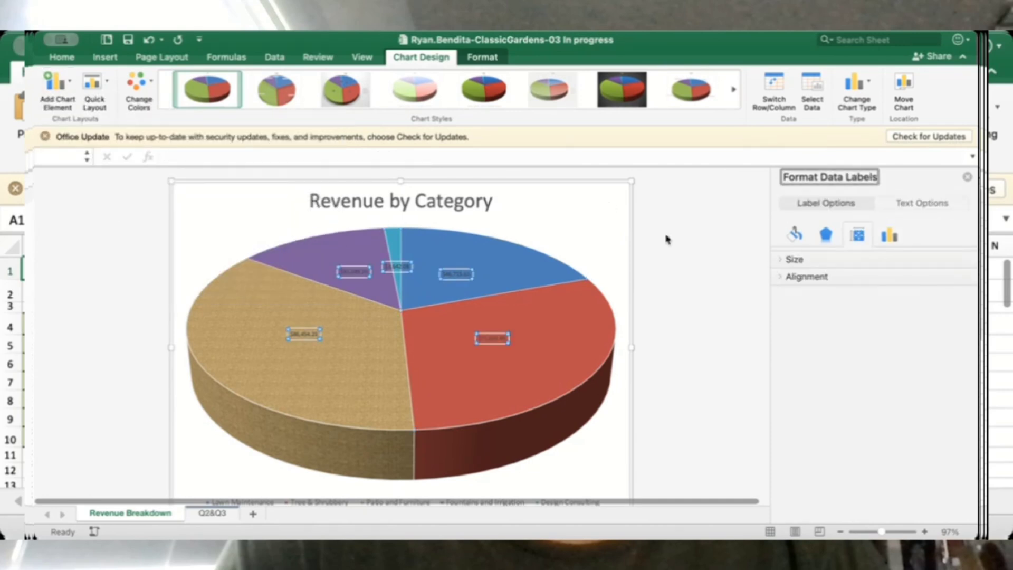
Set the number category of the pie chart's data labels to Accounting
{"action": "left_click", "coordinate": [890, 237]}
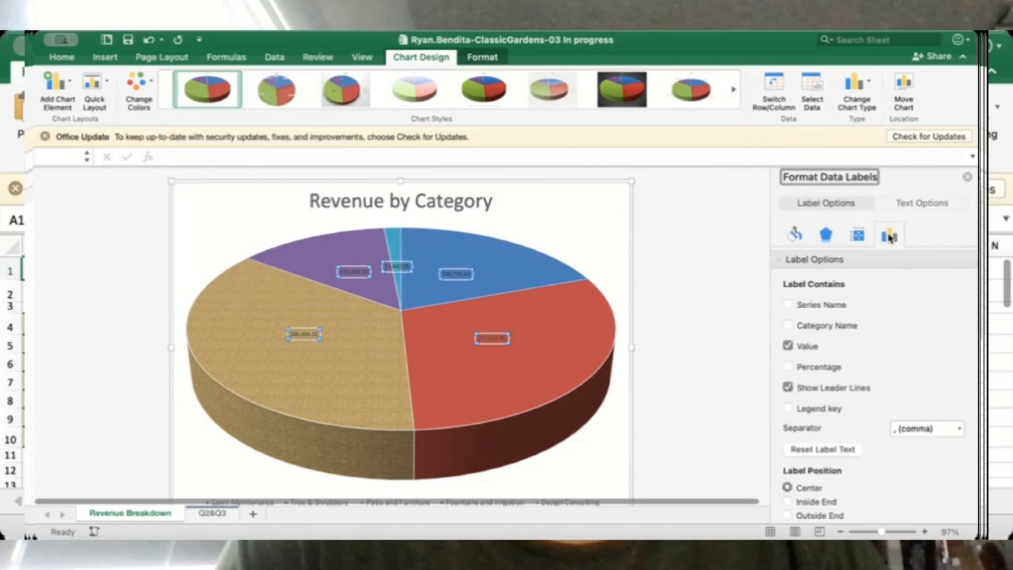
{"action": "scroll", "coordinate": [915, 463], "scroll_direction": "down", "scroll_amount": 3}
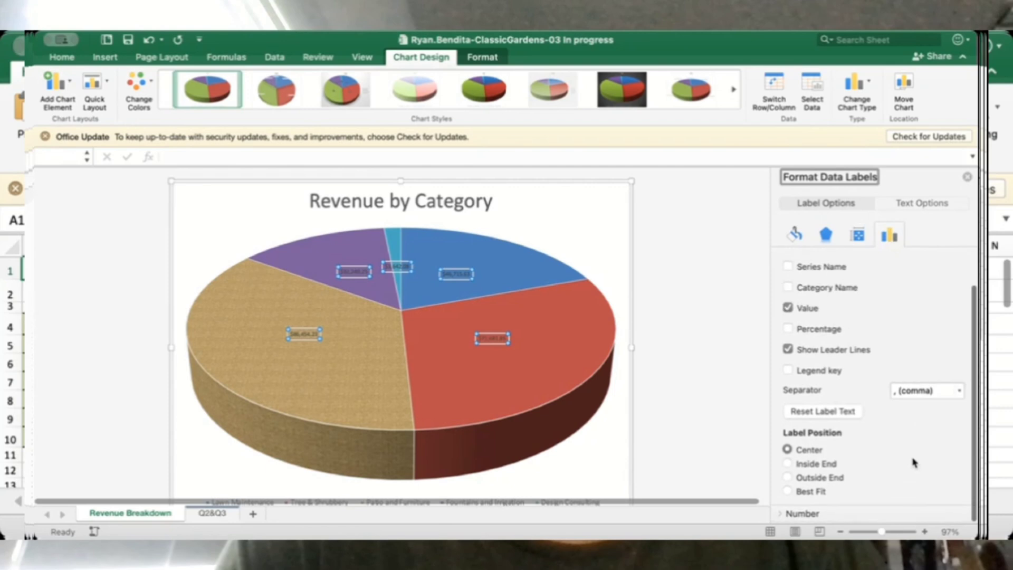
{"action": "left_click", "coordinate": [802, 514]}
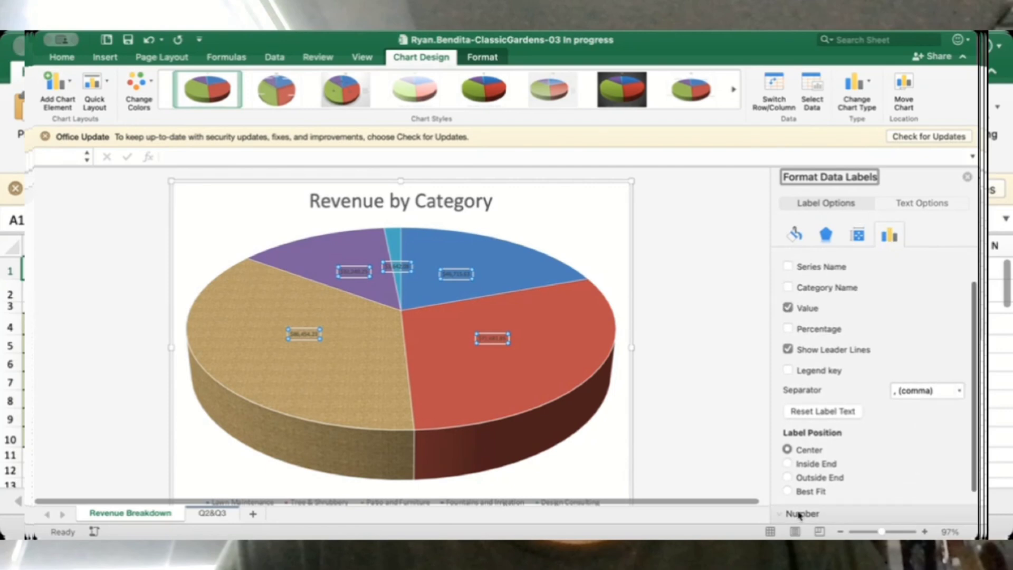
{"action": "scroll", "coordinate": [843, 468], "scroll_direction": "down", "scroll_amount": 3}
{"action": "scroll", "coordinate": [842, 468], "scroll_direction": "down", "scroll_amount": 3}
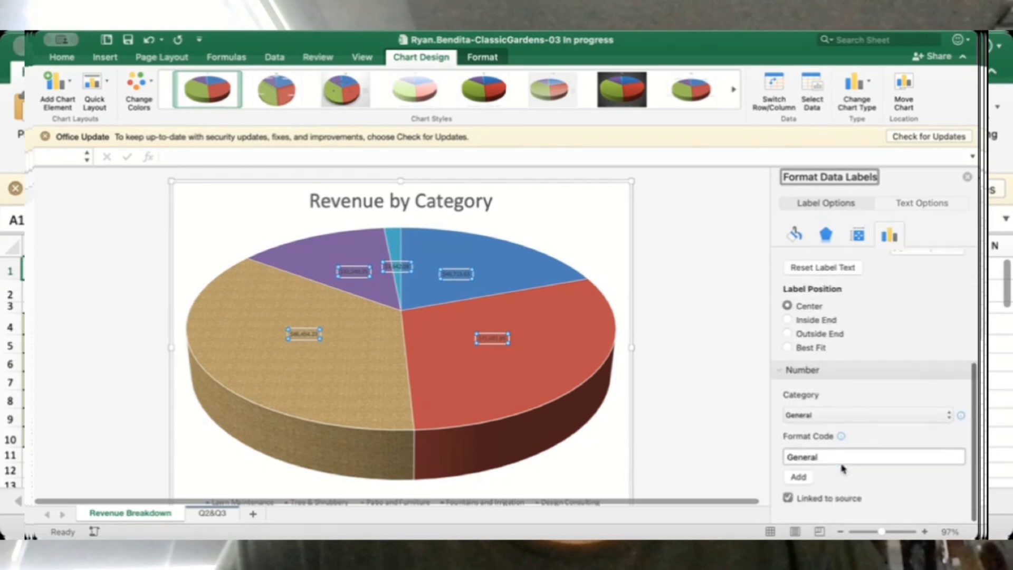
{"action": "left_click", "coordinate": [842, 465]}
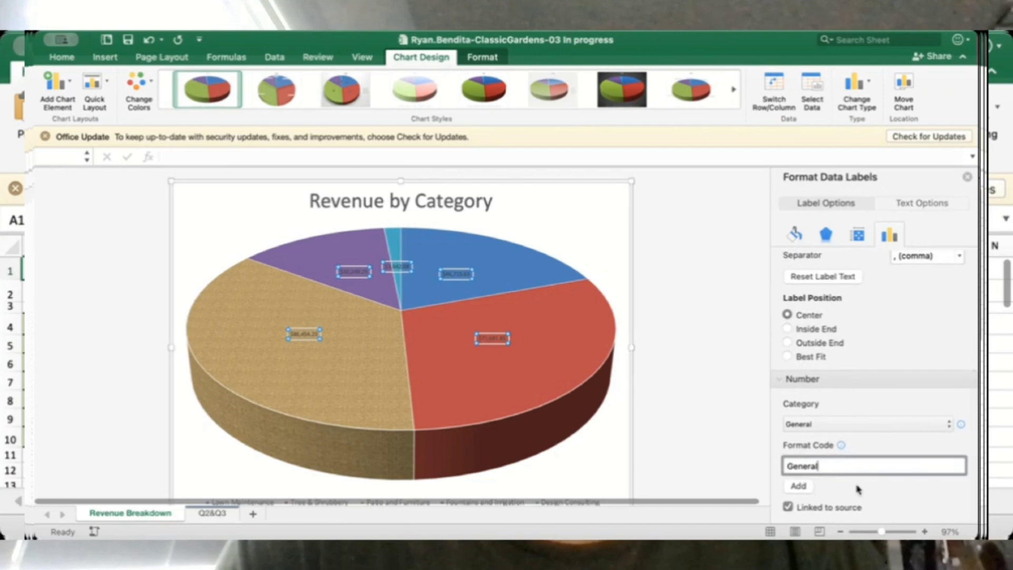
{"action": "left_click", "coordinate": [918, 429]}
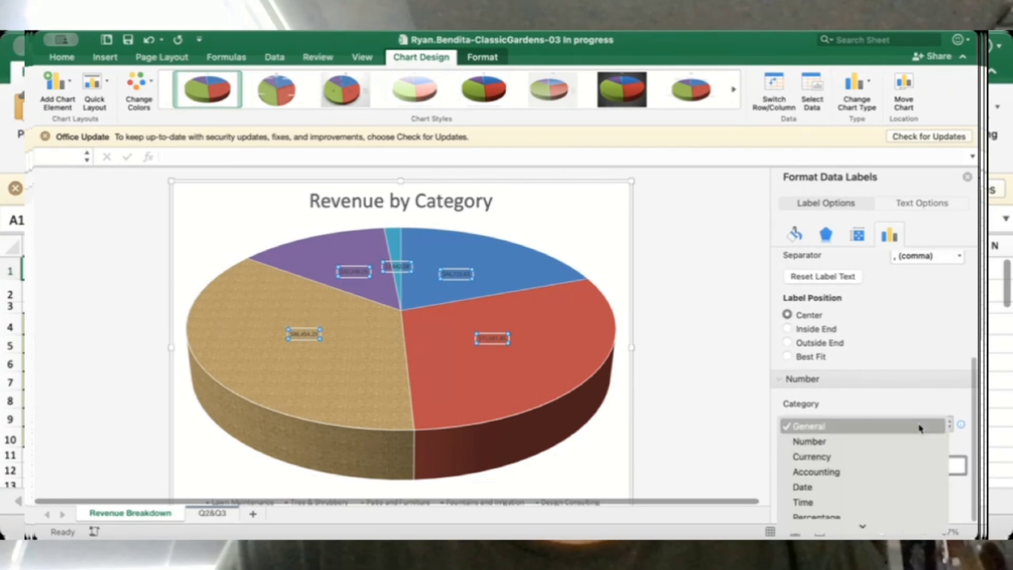
{"action": "left_click", "coordinate": [898, 472]}
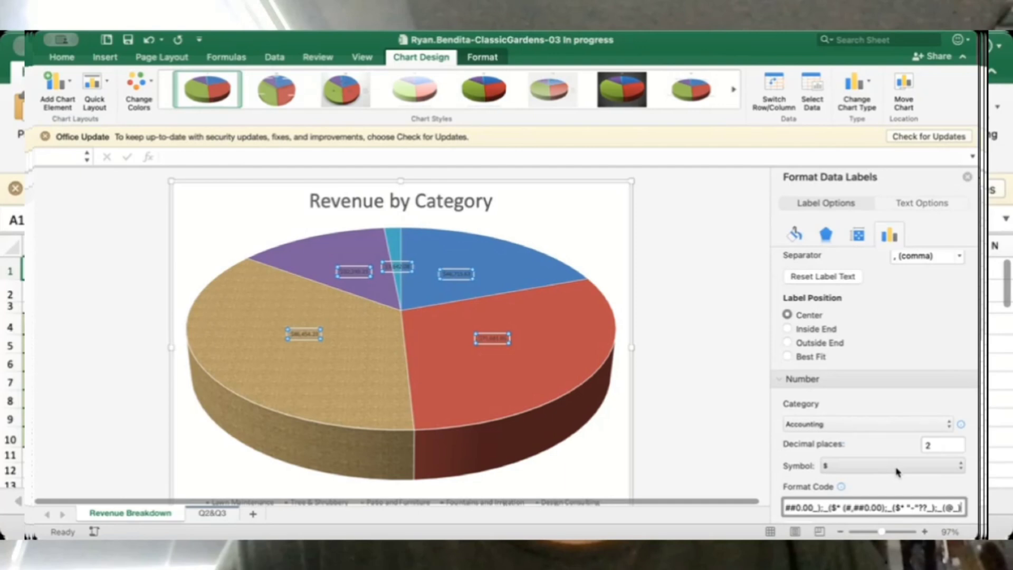
Set the data labels' decimal places to 0 and close the data label formatting options
{"action": "left_click", "coordinate": [935, 446]}
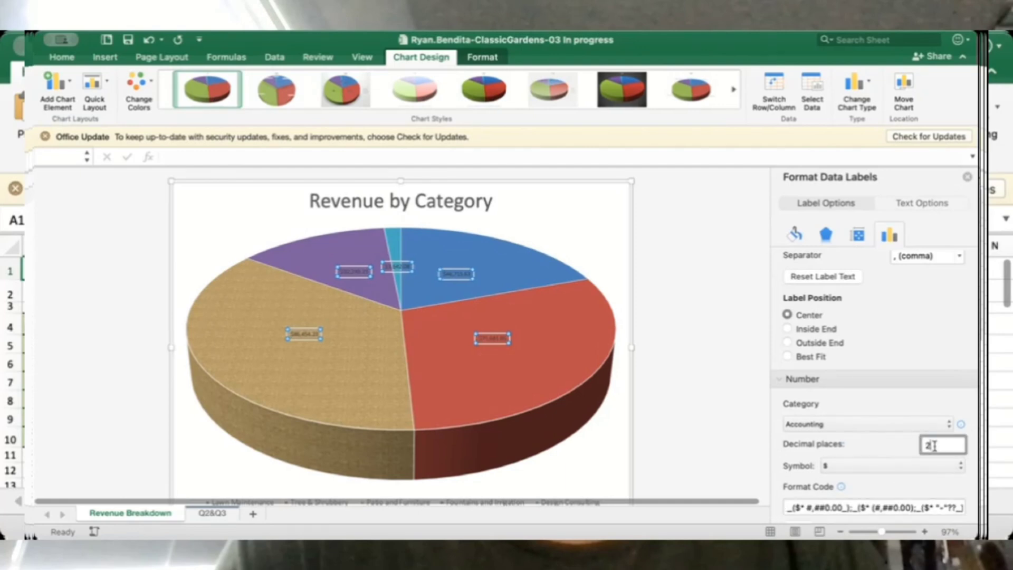
{"action": "key", "text": "BackSpace"}
{"action": "scroll", "coordinate": [886, 343], "scroll_direction": "down", "scroll_amount": 2}
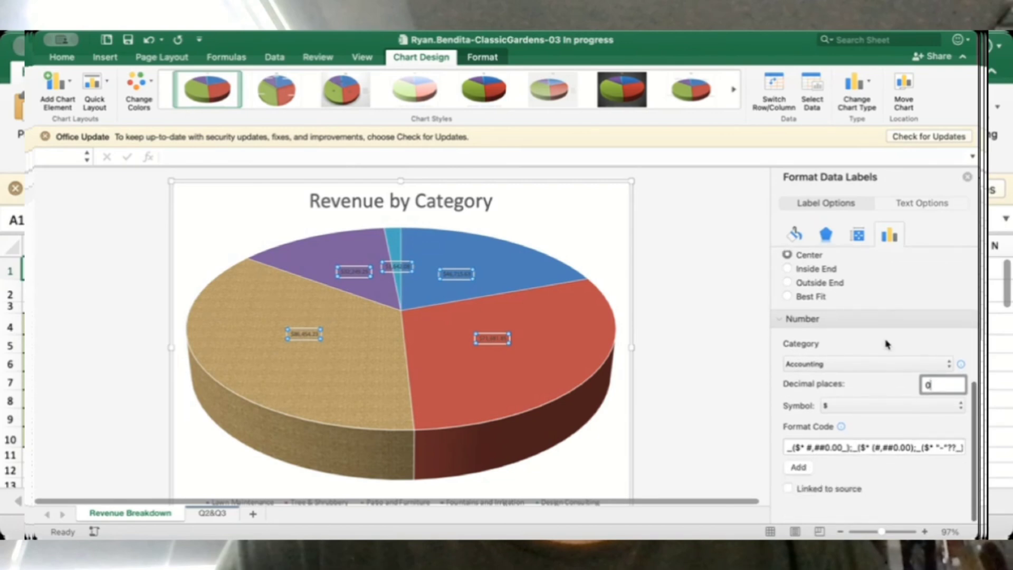
{"action": "scroll", "coordinate": [887, 343], "scroll_direction": "up", "scroll_amount": 1}
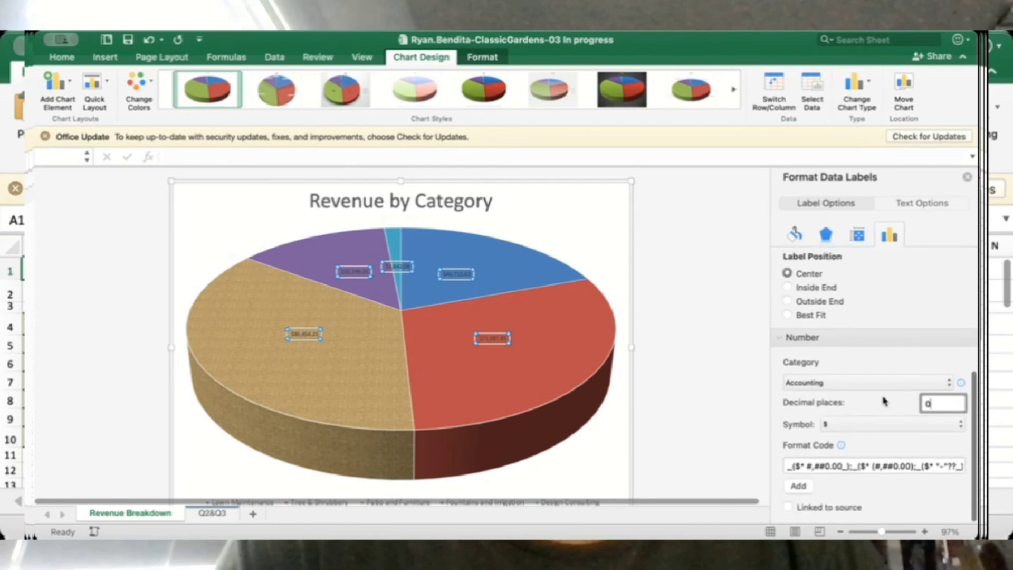
{"action": "left_click", "coordinate": [967, 177]}
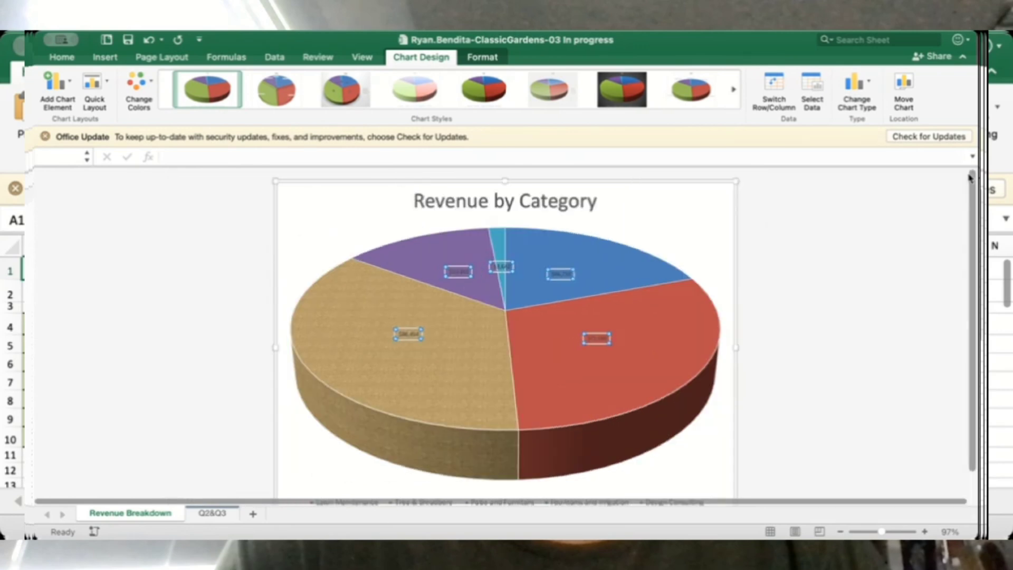
Format the pie chart's data labels in bold at font size 14 and deselect the chart
{"action": "left_click", "coordinate": [62, 62]}
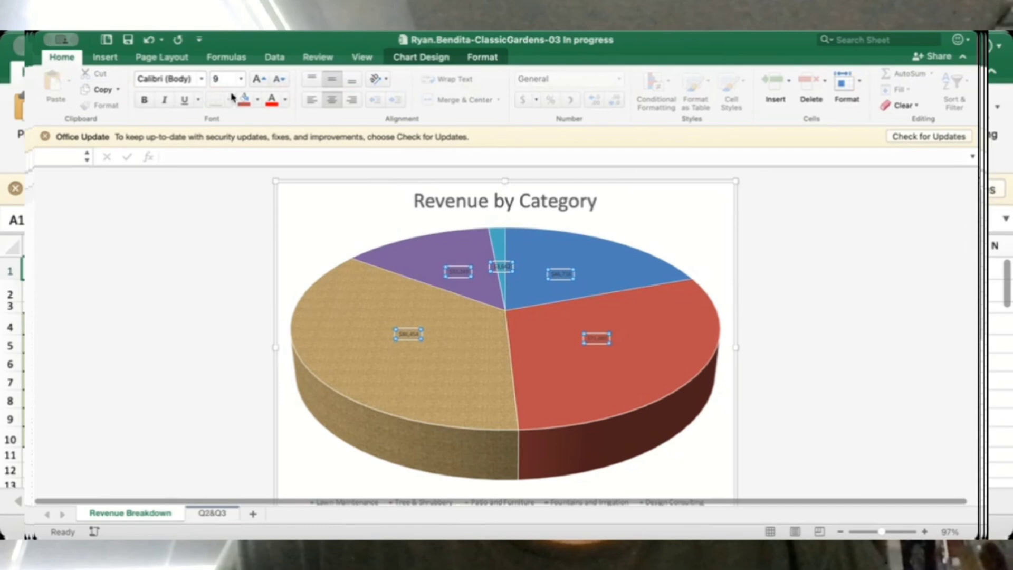
{"action": "left_click", "coordinate": [241, 80]}
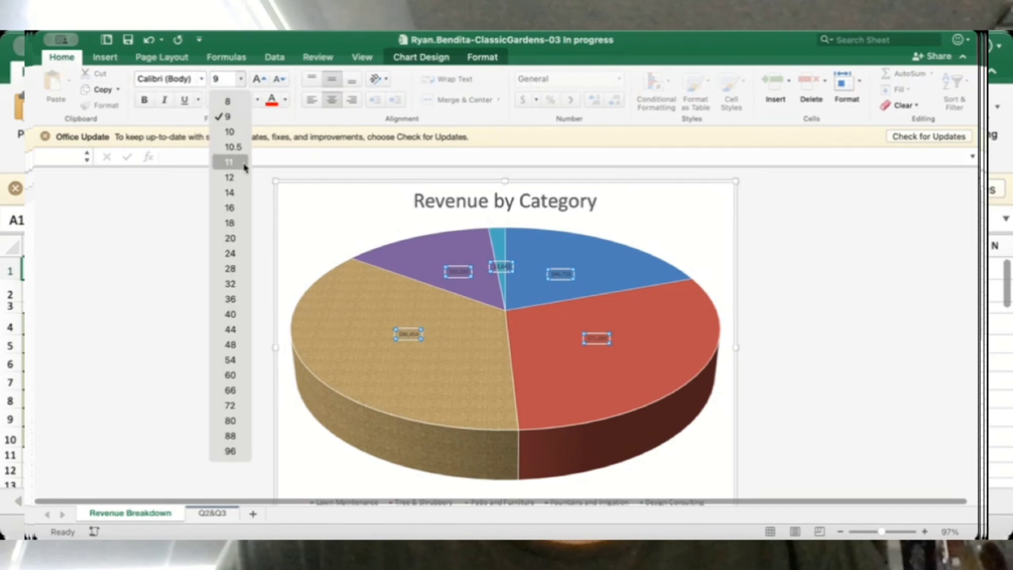
{"action": "left_click", "coordinate": [239, 194]}
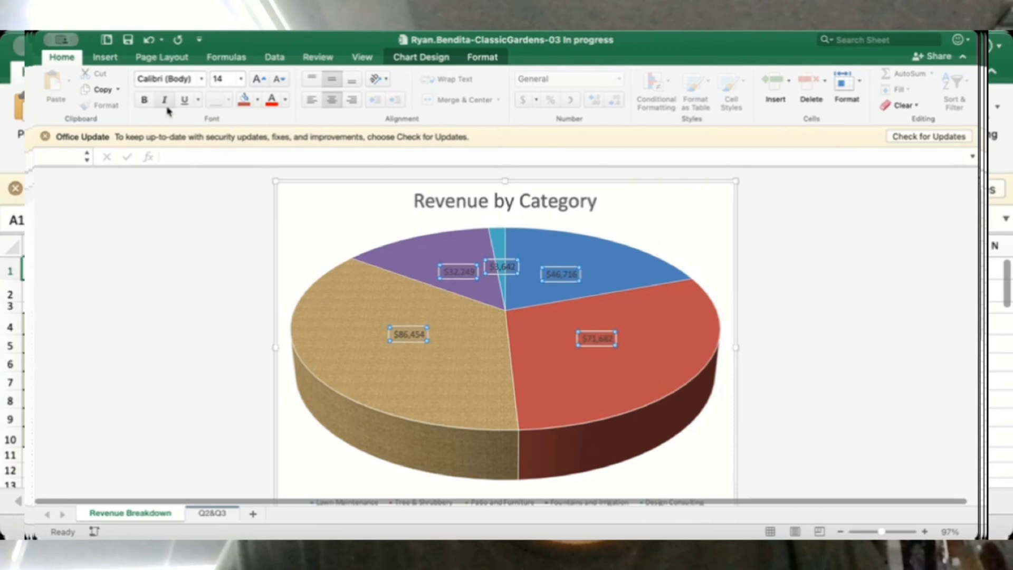
{"action": "left_click", "coordinate": [144, 100]}
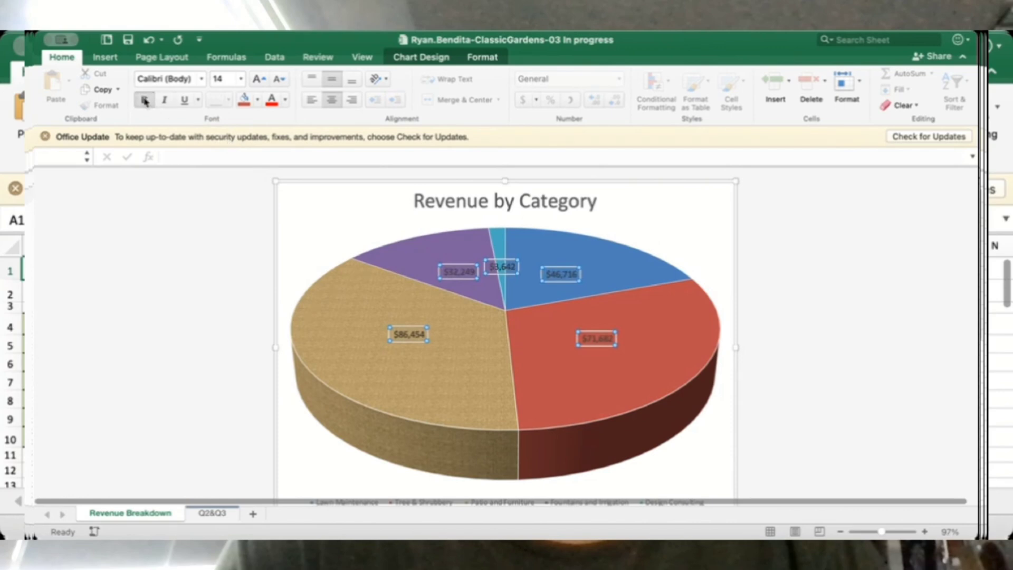
{"action": "left_click", "coordinate": [806, 438]}
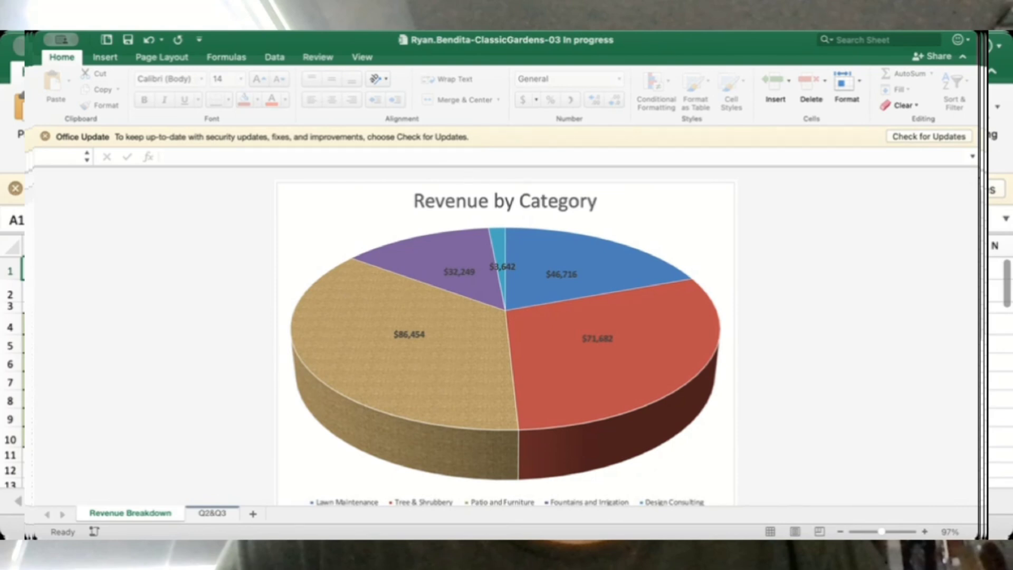
Open the Save As settings for the workbook and cancel without saving
{"action": "key", "text": "super+shift+s"}
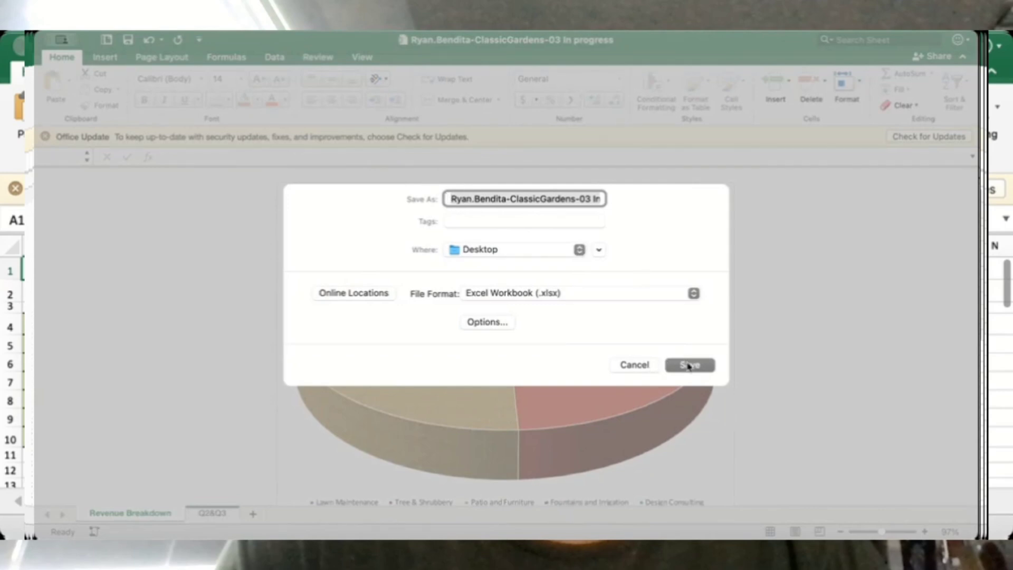
{"action": "left_click", "coordinate": [644, 369]}
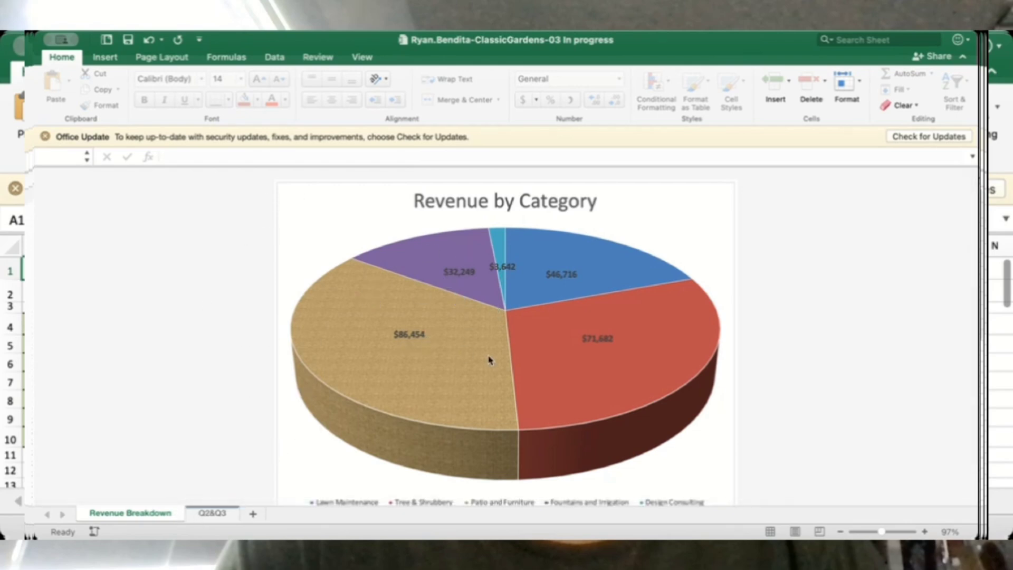
Switch to the Q2&Q3 sheet and review its revenue table and clustered column chart
{"action": "left_click", "coordinate": [211, 515]}
{"action": "scroll", "coordinate": [347, 344], "scroll_direction": "down", "scroll_amount": 5}
{"action": "scroll", "coordinate": [354, 346], "scroll_direction": "up", "scroll_amount": 5}
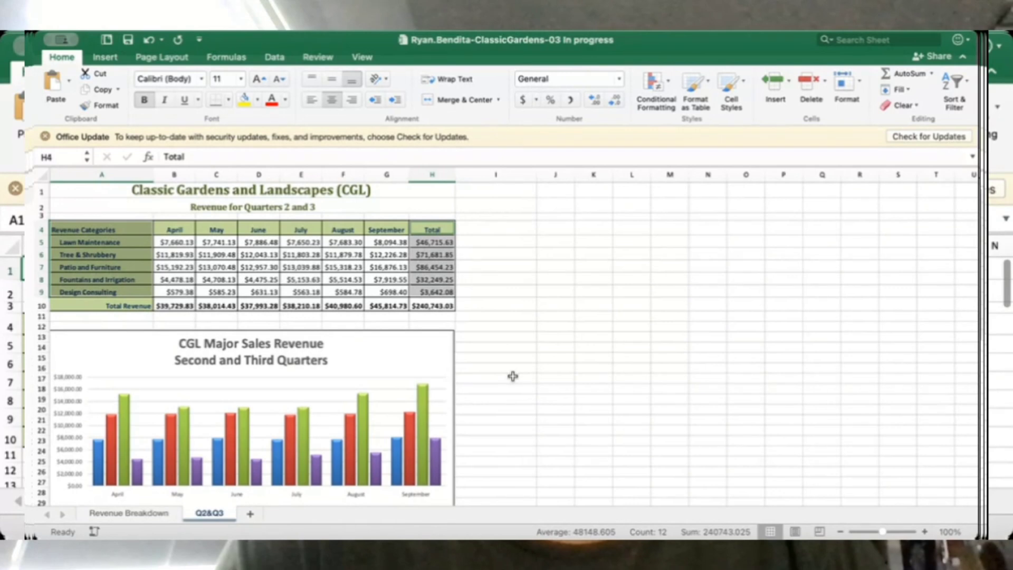
{"action": "scroll", "coordinate": [512, 375], "scroll_direction": "down", "scroll_amount": 3}
{"action": "scroll", "coordinate": [512, 375], "scroll_direction": "up", "scroll_amount": 3}
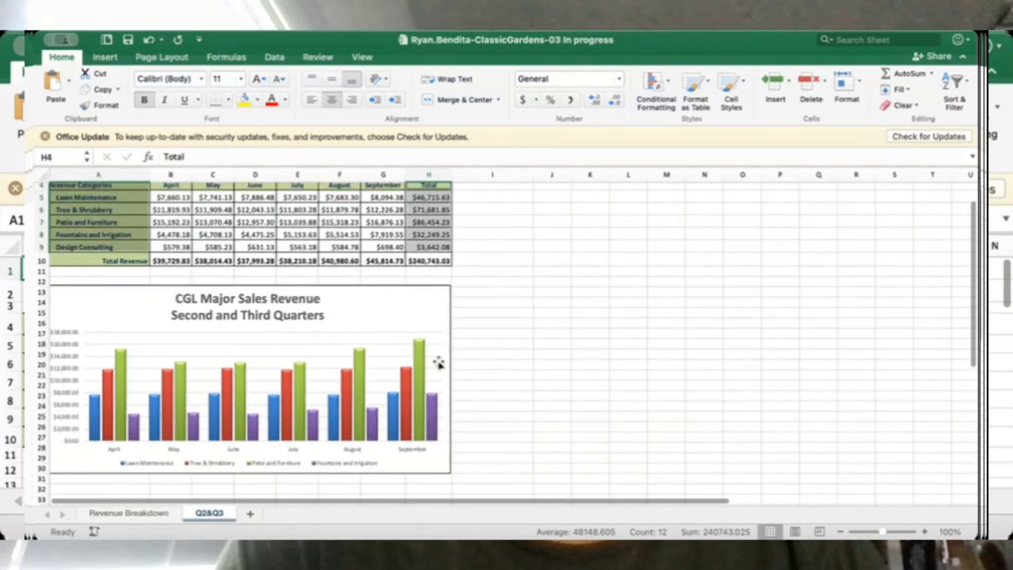
{"action": "scroll", "coordinate": [486, 380], "scroll_direction": "up", "scroll_amount": 1}
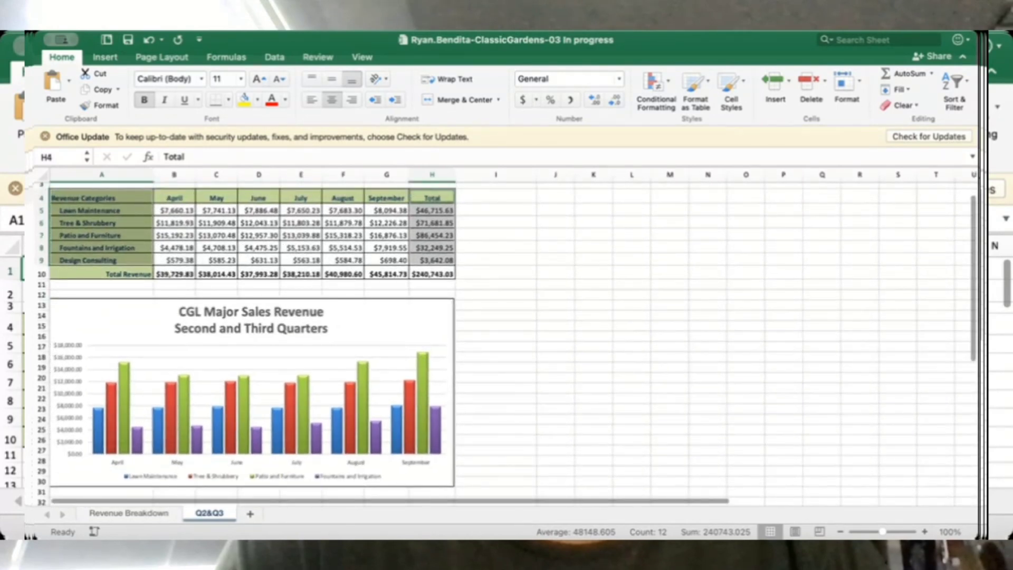